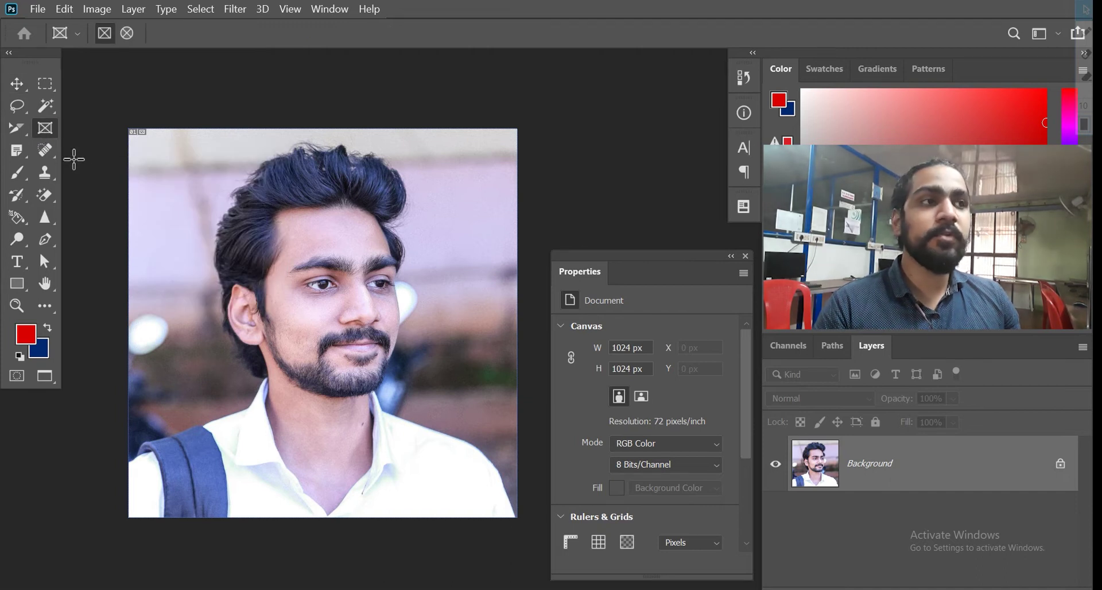
- Draw a rectangular frame about 336 × 344 px over the upper-left part of the portrait, beside the forehead
left_click(173, 182)
left_click_drag(173, 182, 301, 314)
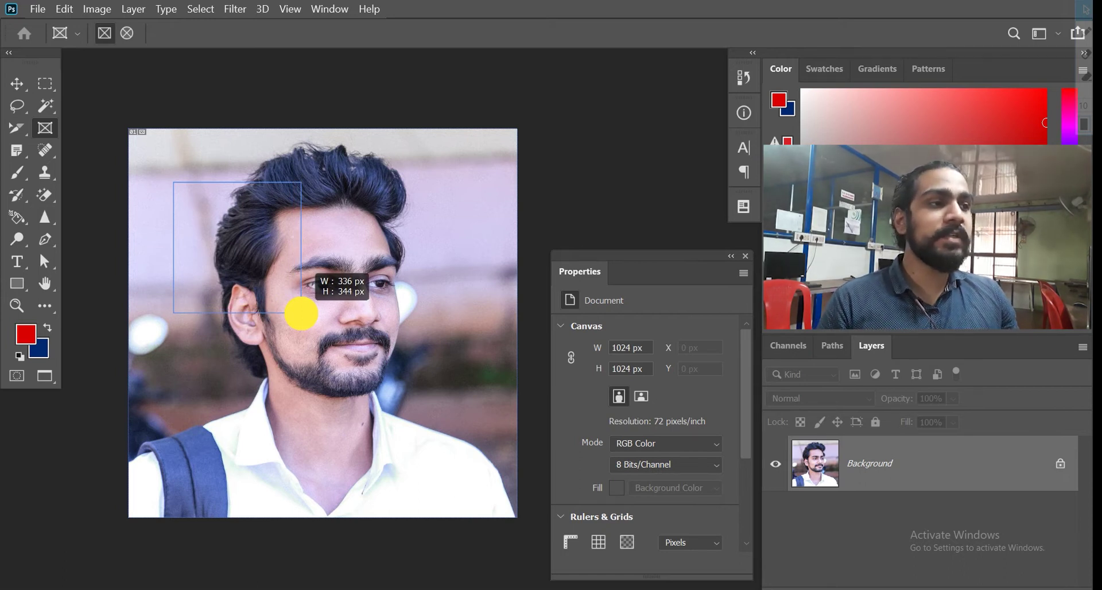
left_click_drag(301, 314, 301, 313)
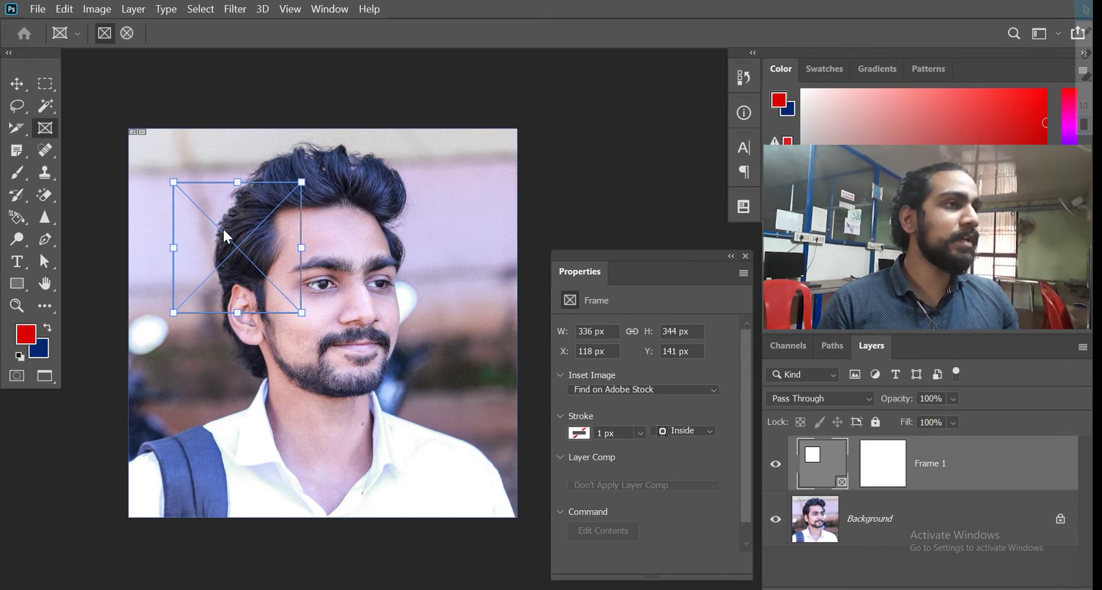
- Place the image IMG_20191012_190153_065 as an embedded object inside the empty frame
left_click(37, 8)
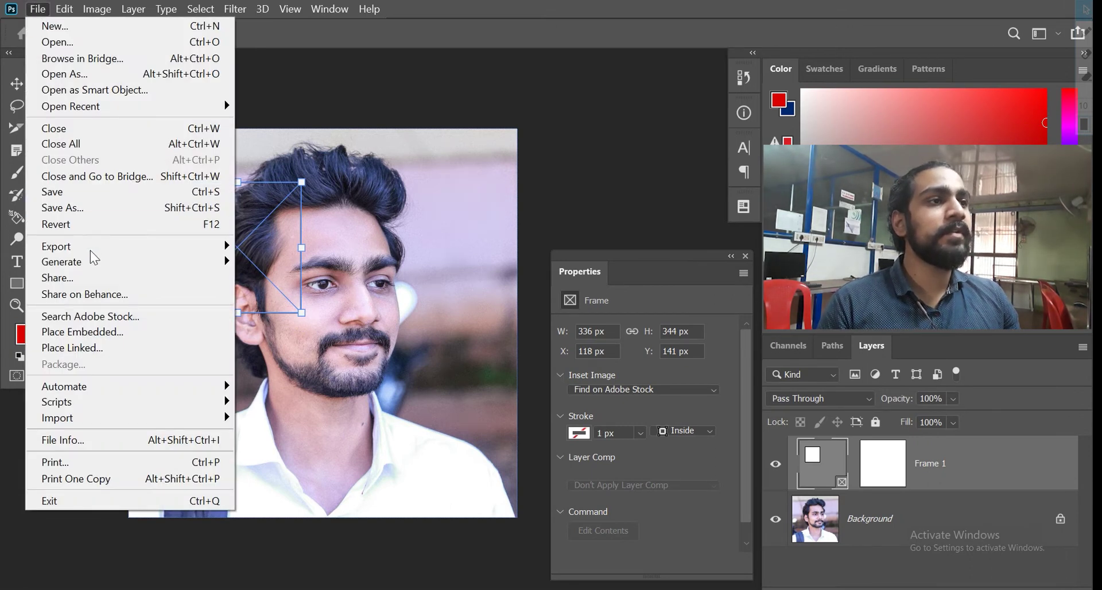
left_click(89, 332)
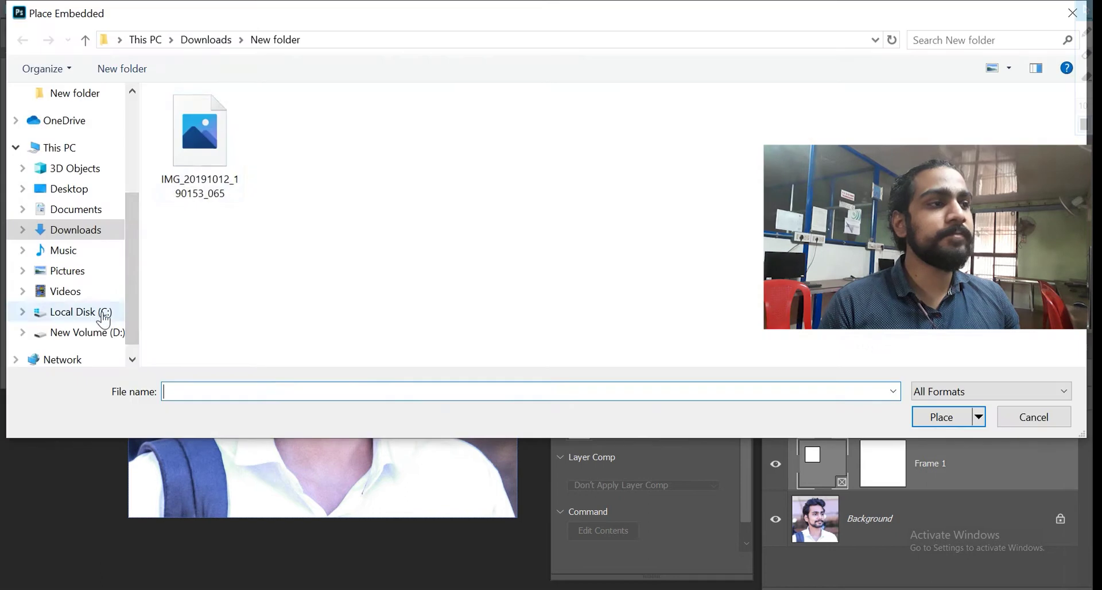
left_click(196, 139)
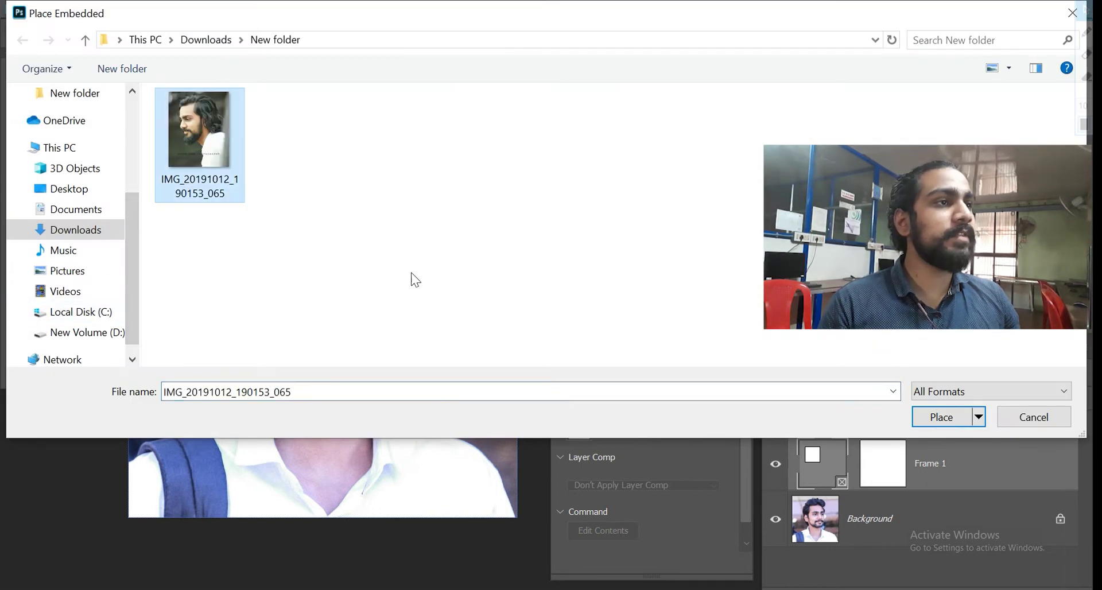
left_click(944, 417)
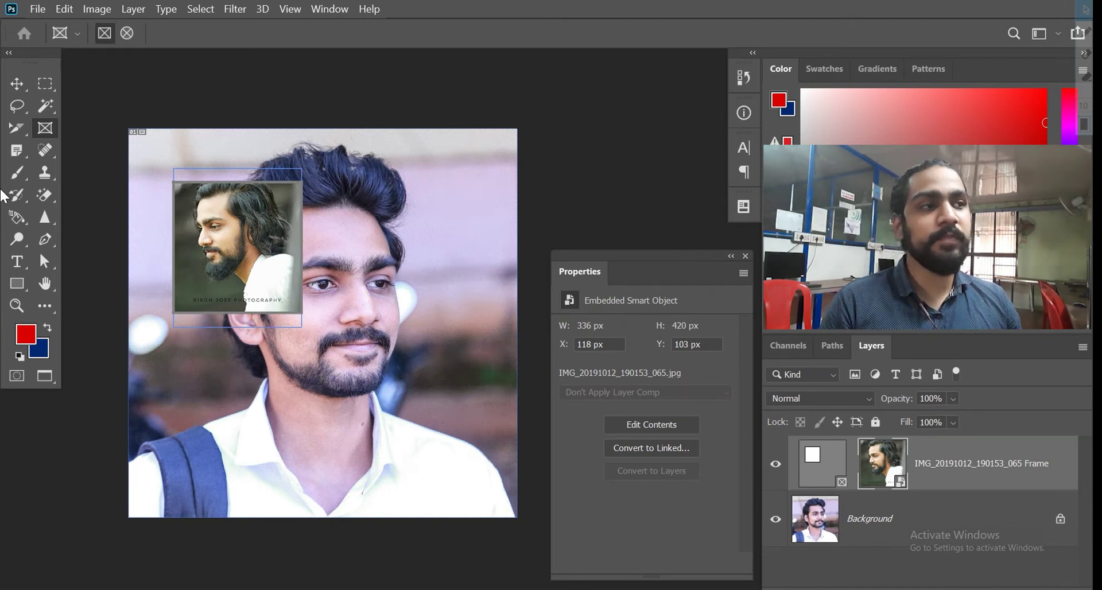
- Select only the image inside the frame and move it down about 38 px within the frame
left_click(17, 83)
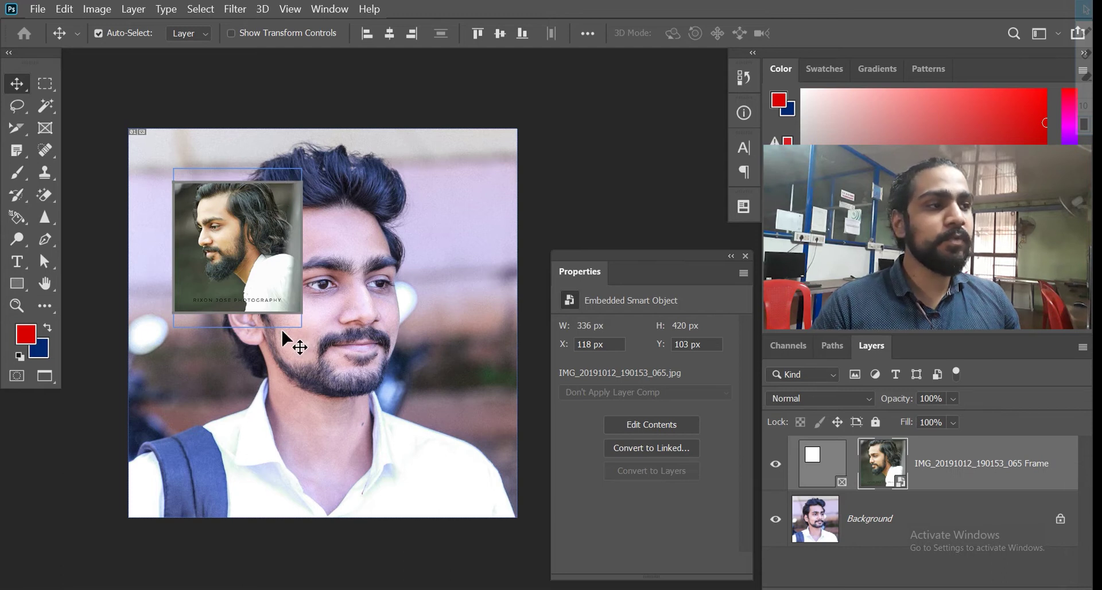
left_click(355, 349)
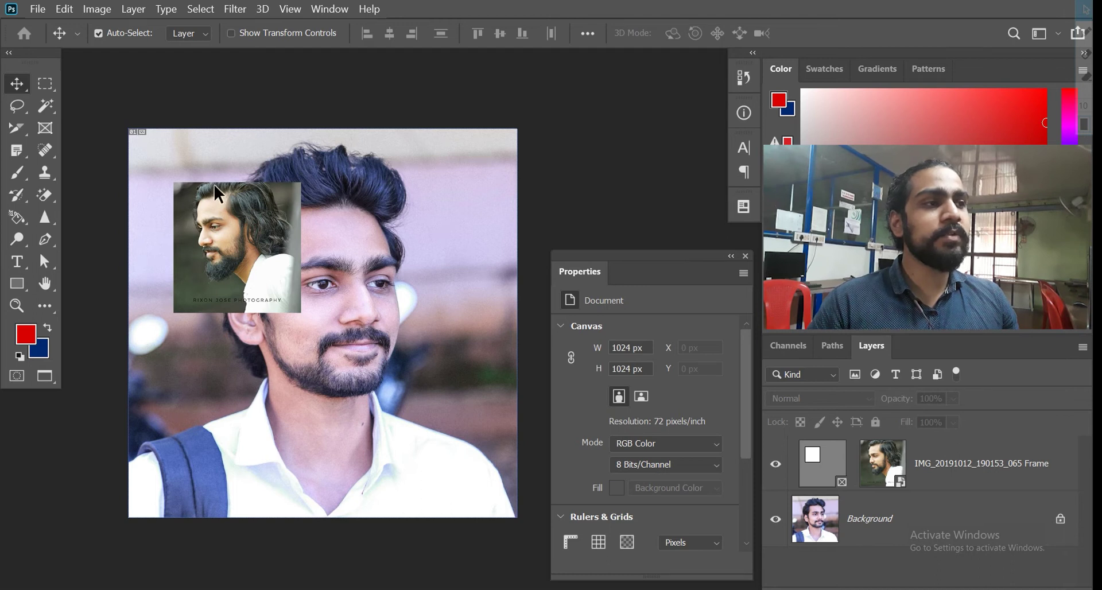
left_click(226, 247)
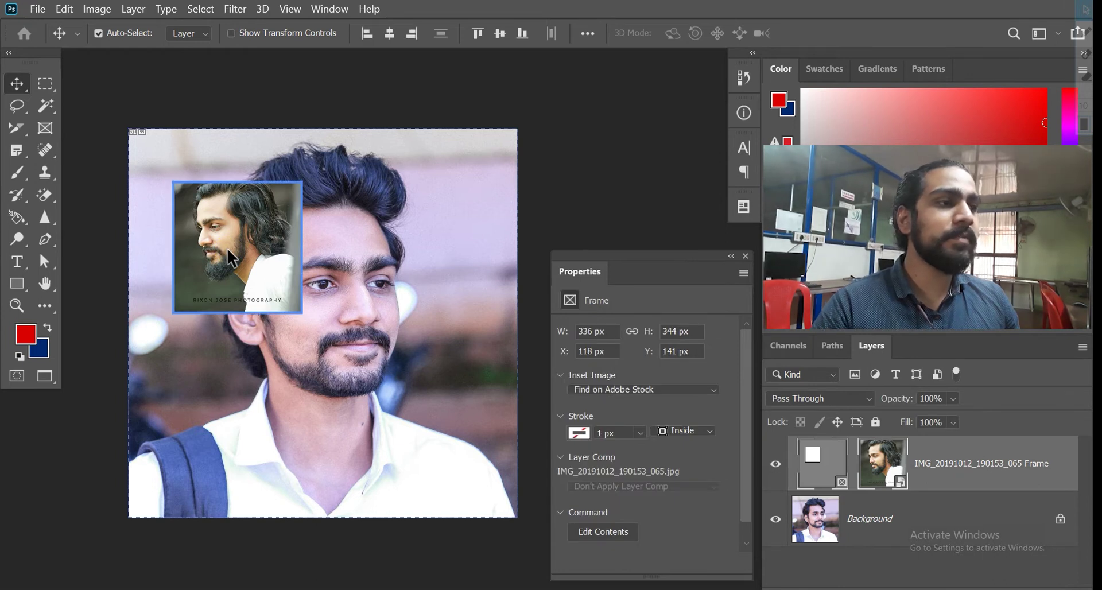
left_click(226, 247)
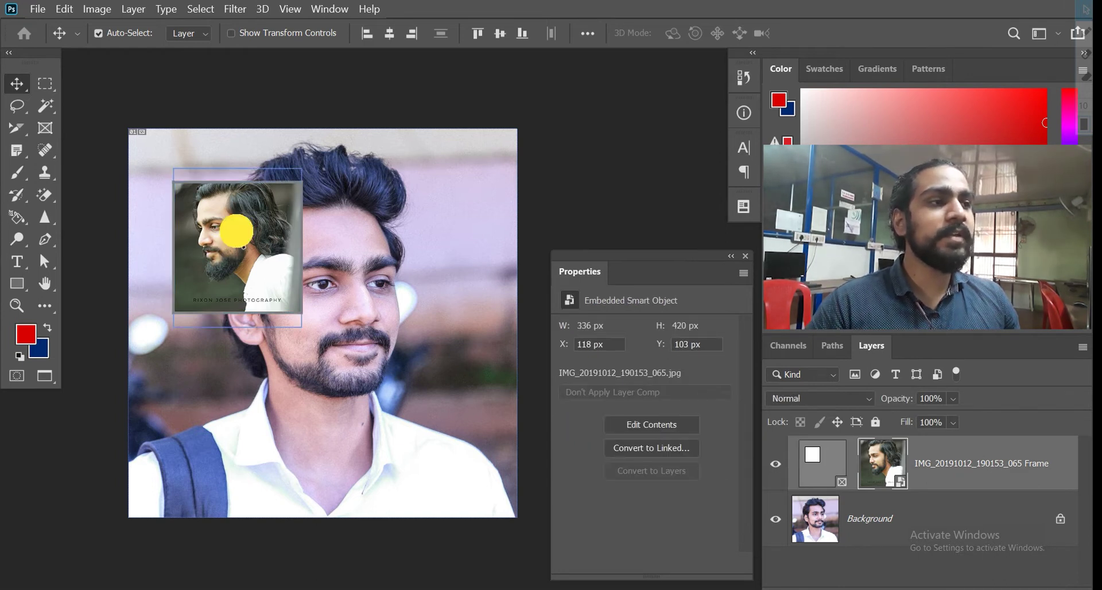
left_click_drag(236, 231, 235, 243)
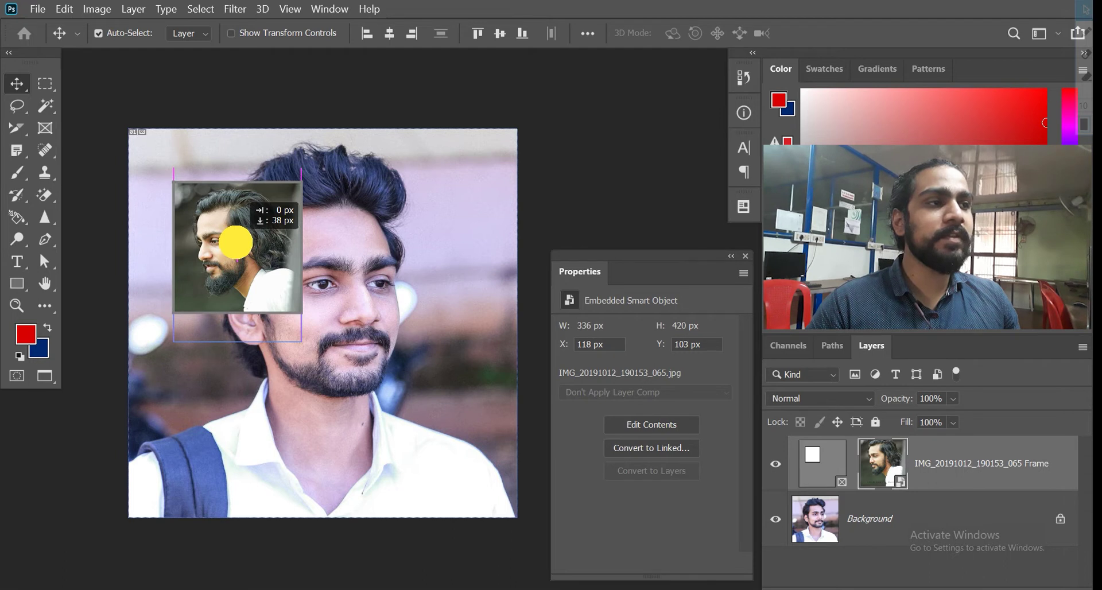
left_click_drag(235, 242, 235, 239)
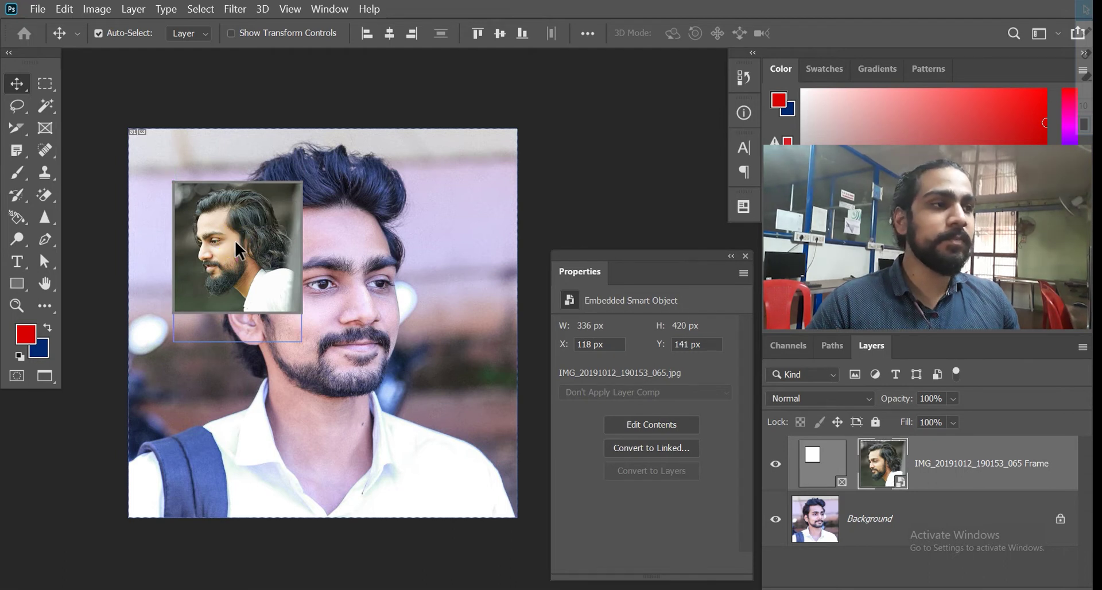
- Delete the frame together with its placed image from the portrait
left_click(368, 287)
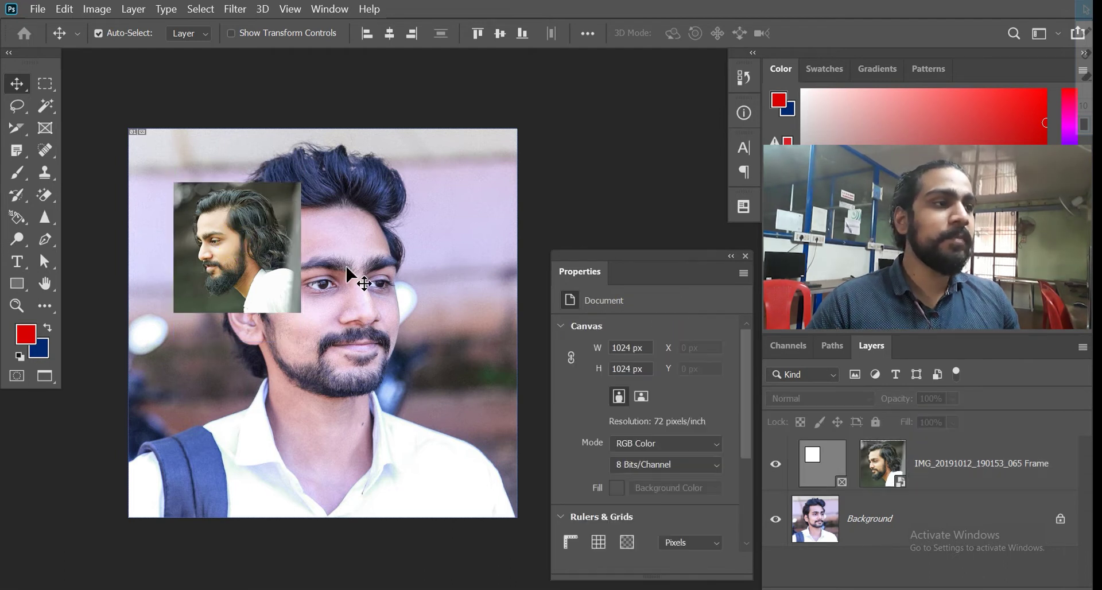
left_click(264, 270)
key("Delete")
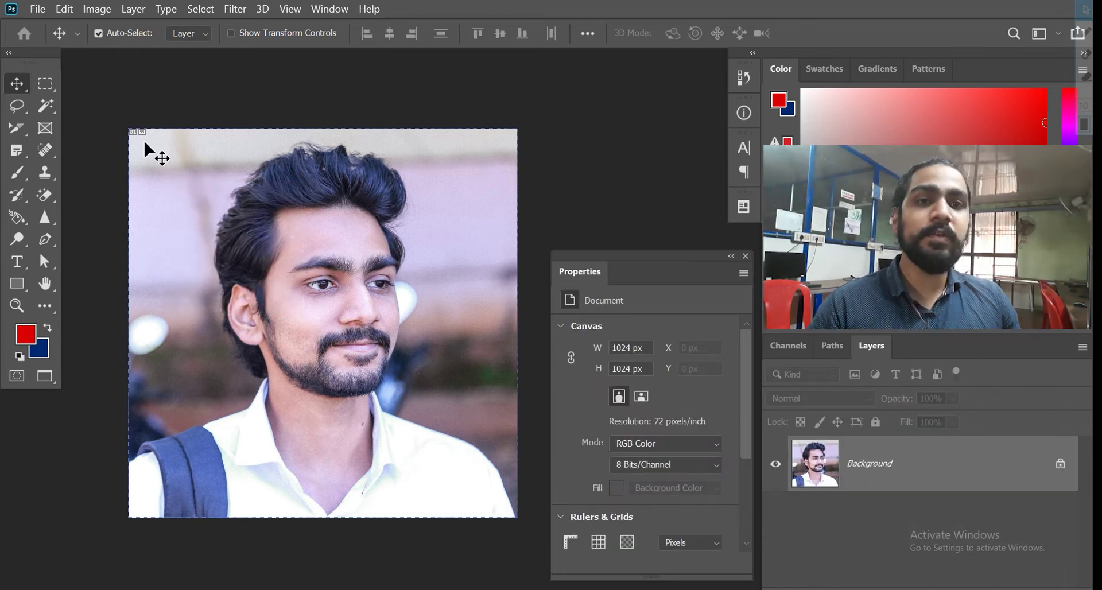
- Embed IMG_20191012_190153_065 without a frame and scale it to about 14.23% over the lower-right part of the portrait
left_click(46, 128)
left_click(37, 9)
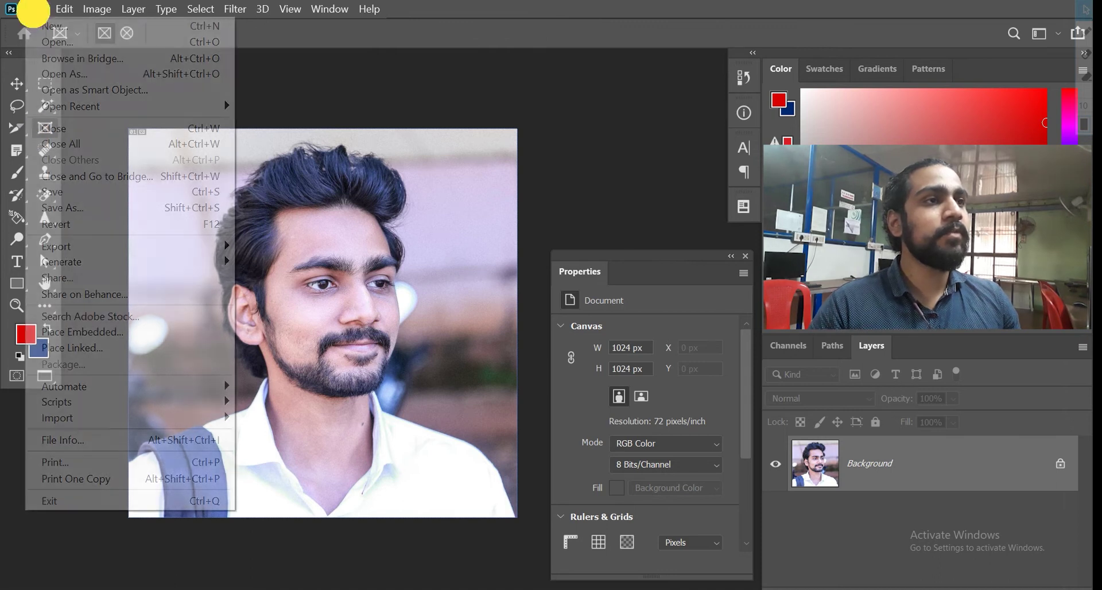
left_click(91, 332)
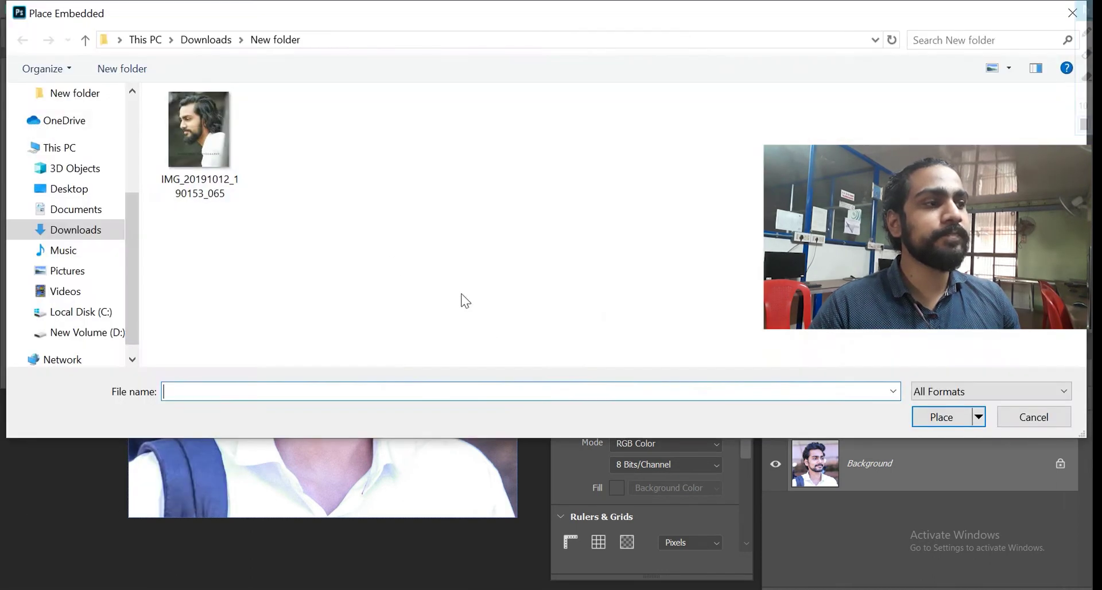
left_click(179, 146)
left_click(935, 417)
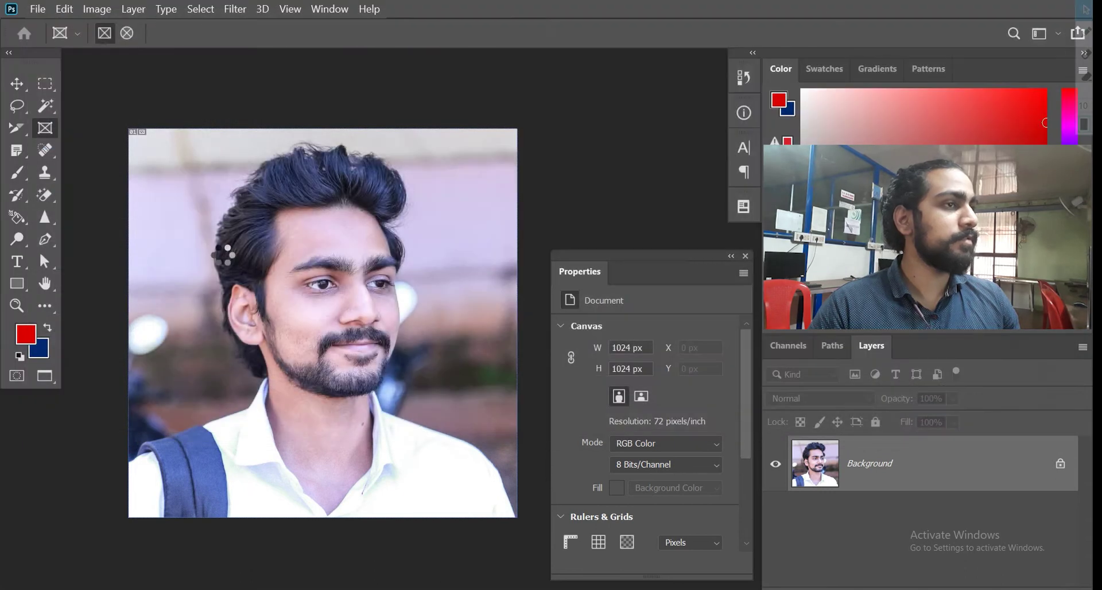
left_click_drag(313, 302, 353, 283)
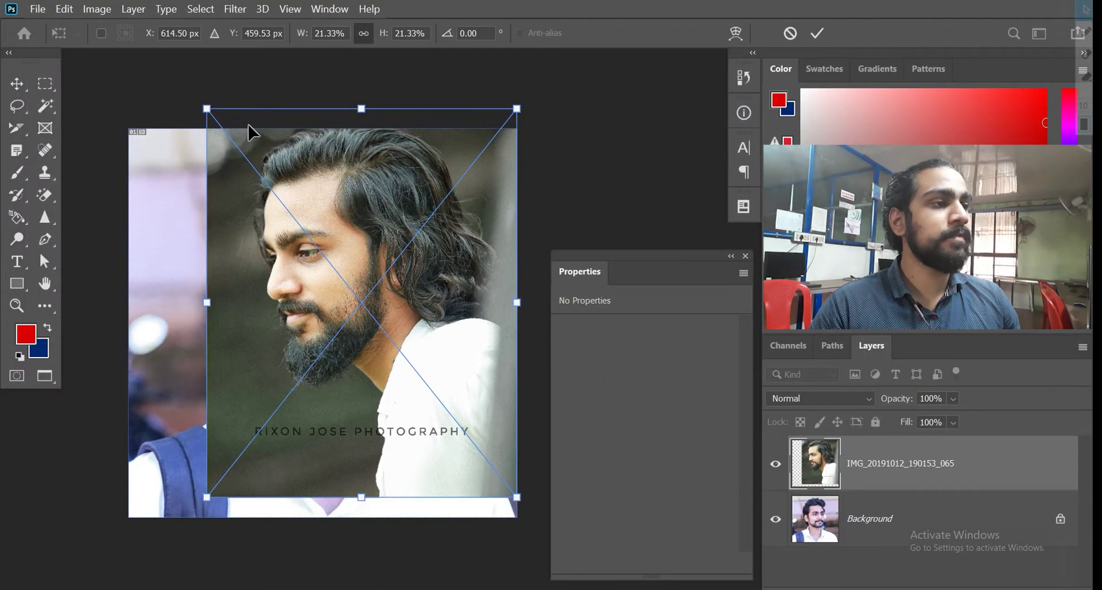
left_click_drag(207, 108, 300, 243)
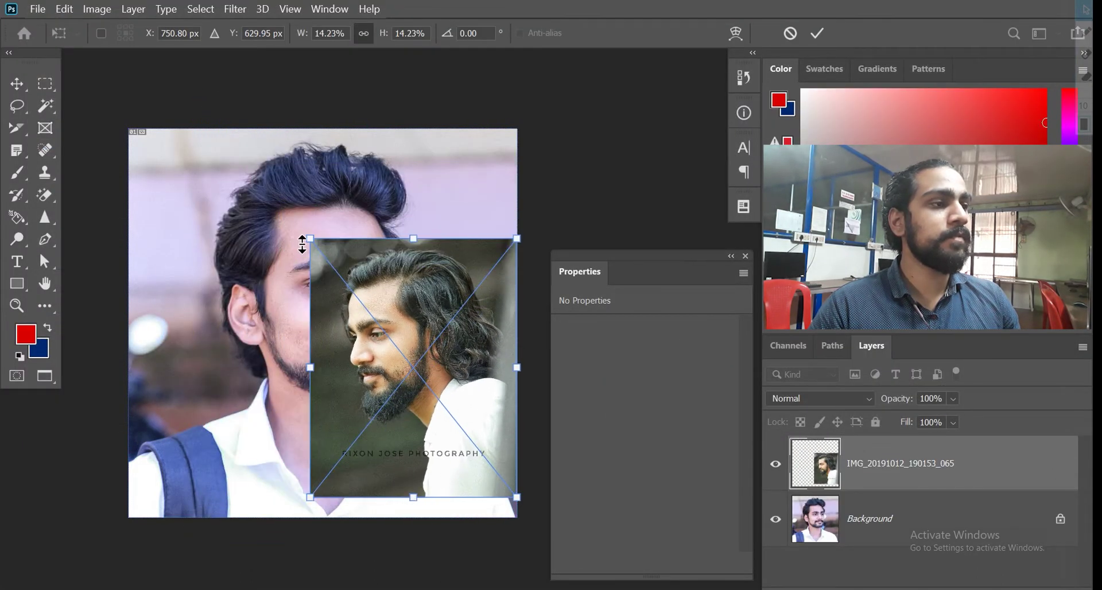
key("Return")
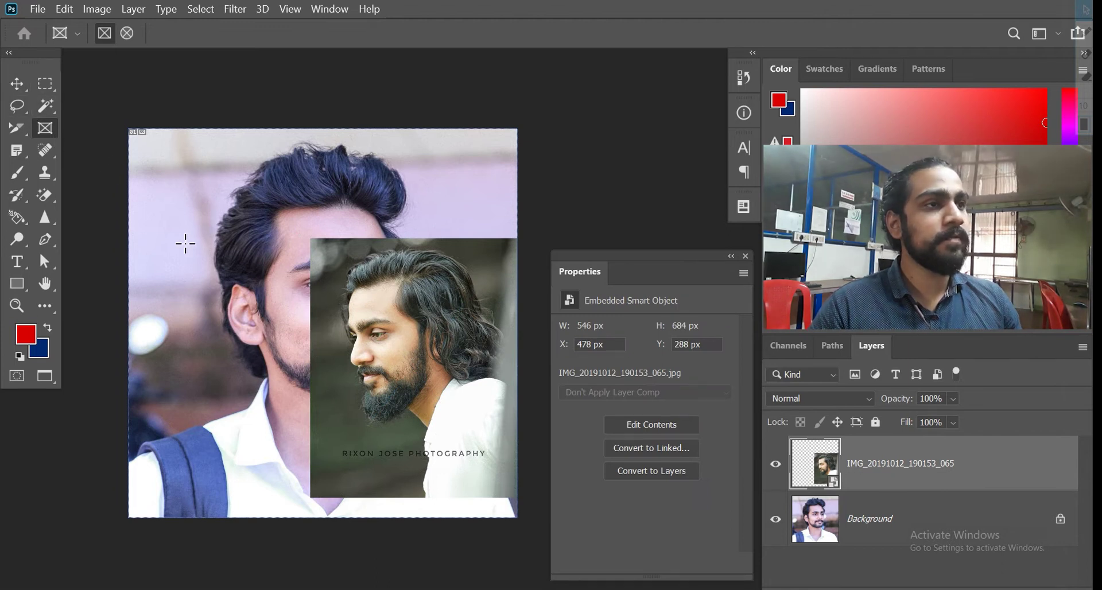
- Draw a frame about 257 × 322 px beside the placed image and move that image into it
left_click_drag(173, 237, 271, 360)
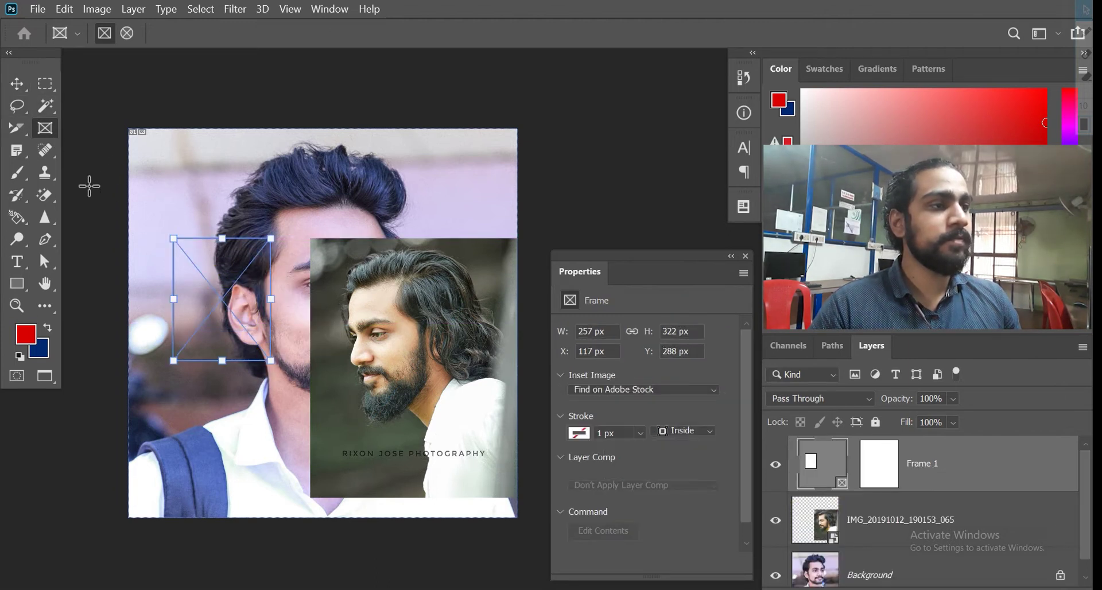
left_click(17, 84)
left_click_drag(370, 372, 191, 306)
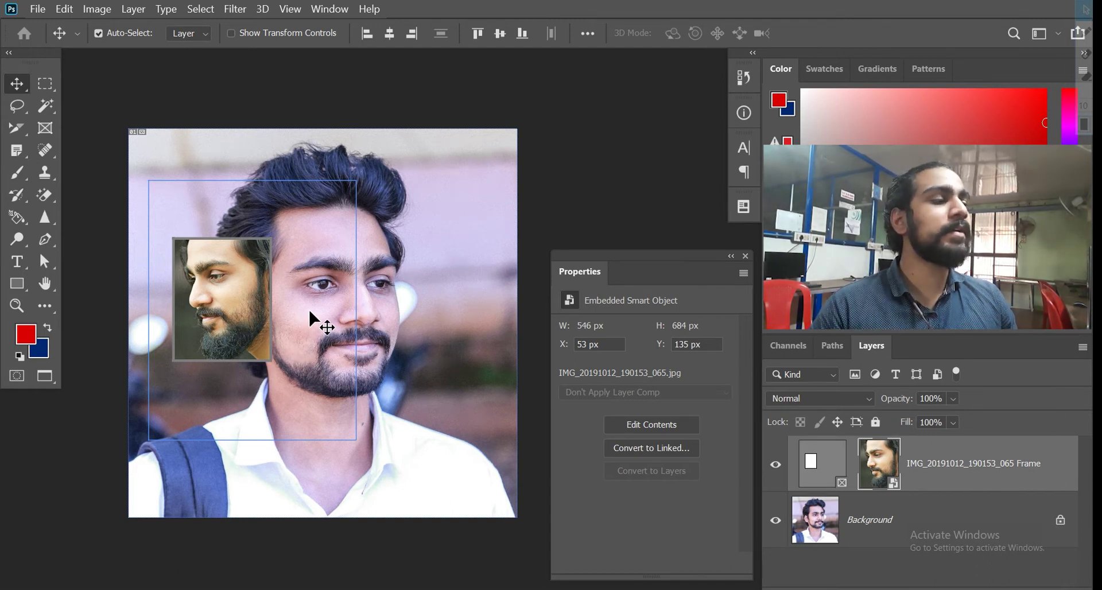
- Scale the framed image to about 9.52% and reposition it so the face and hair fill the frame
key("ctrl+t")
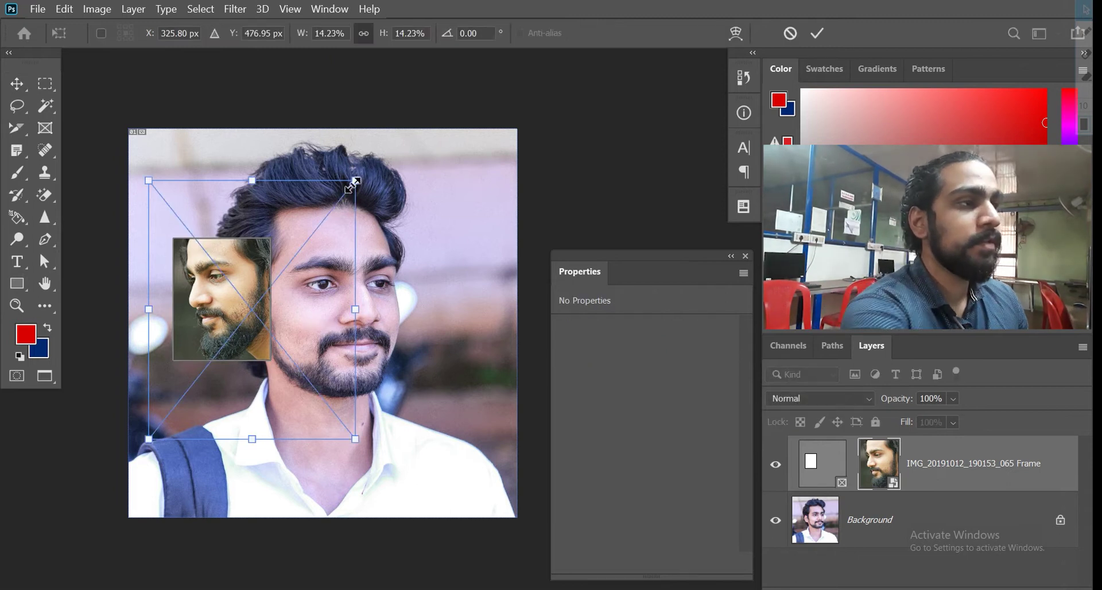
left_click_drag(355, 180, 304, 244)
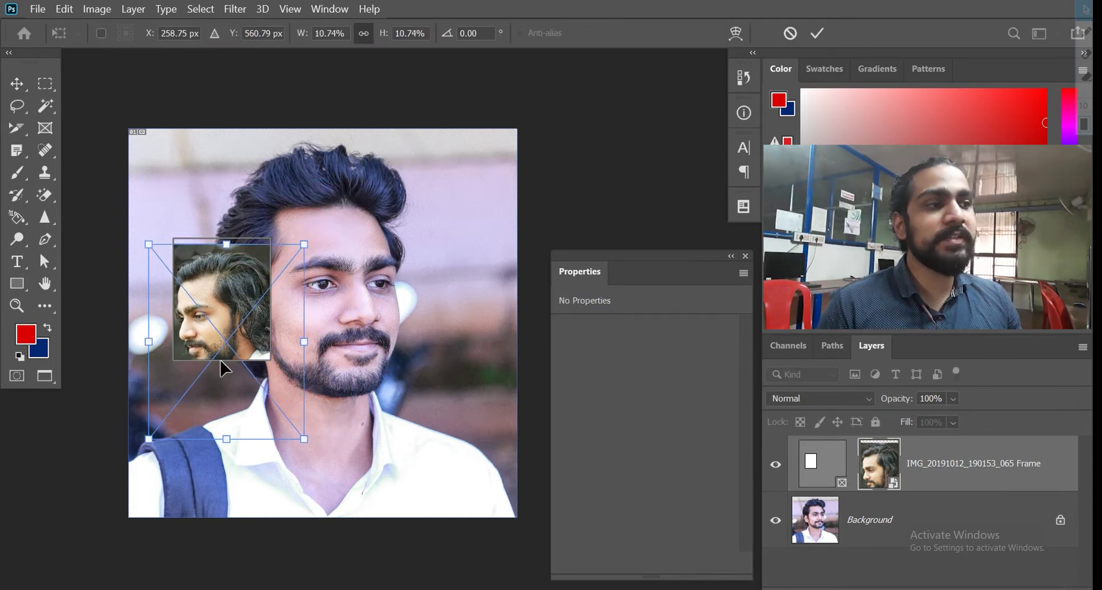
left_click_drag(221, 364, 229, 330)
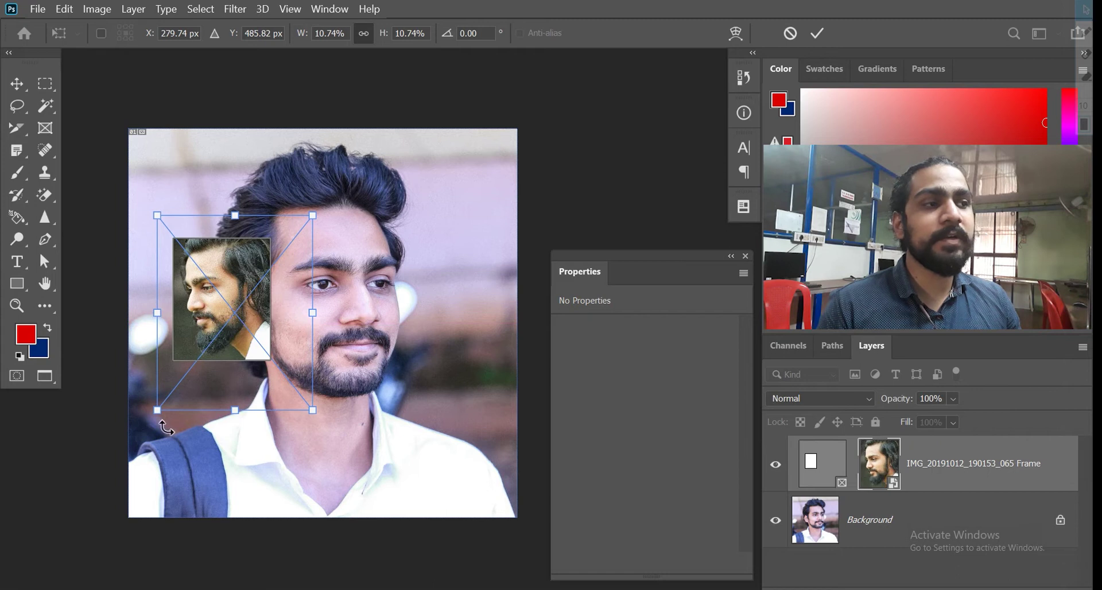
left_click_drag(158, 411, 174, 388)
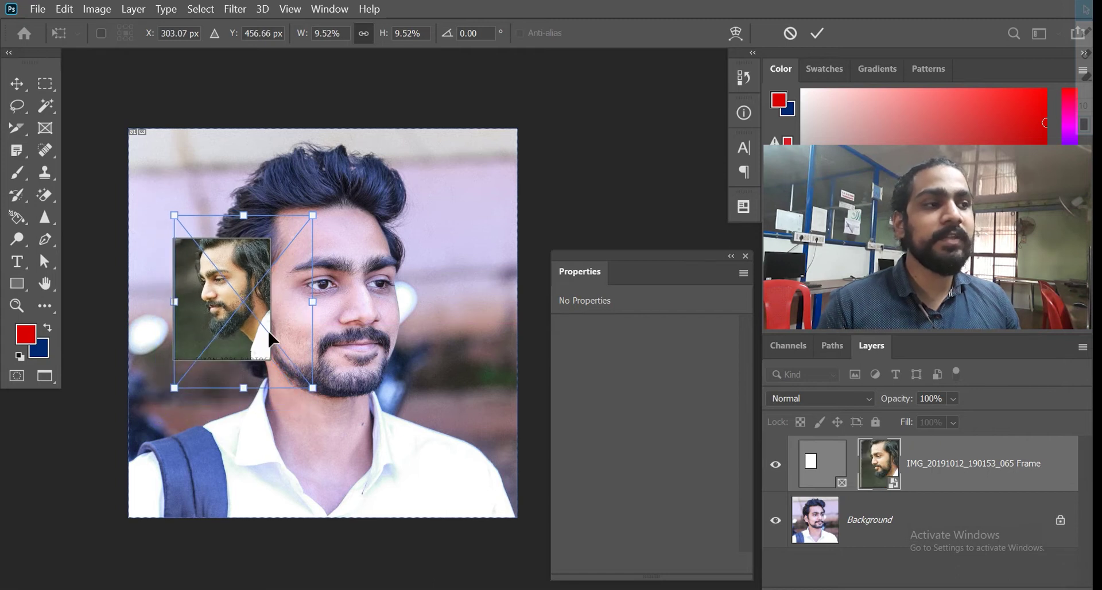
left_click_drag(268, 331, 246, 350)
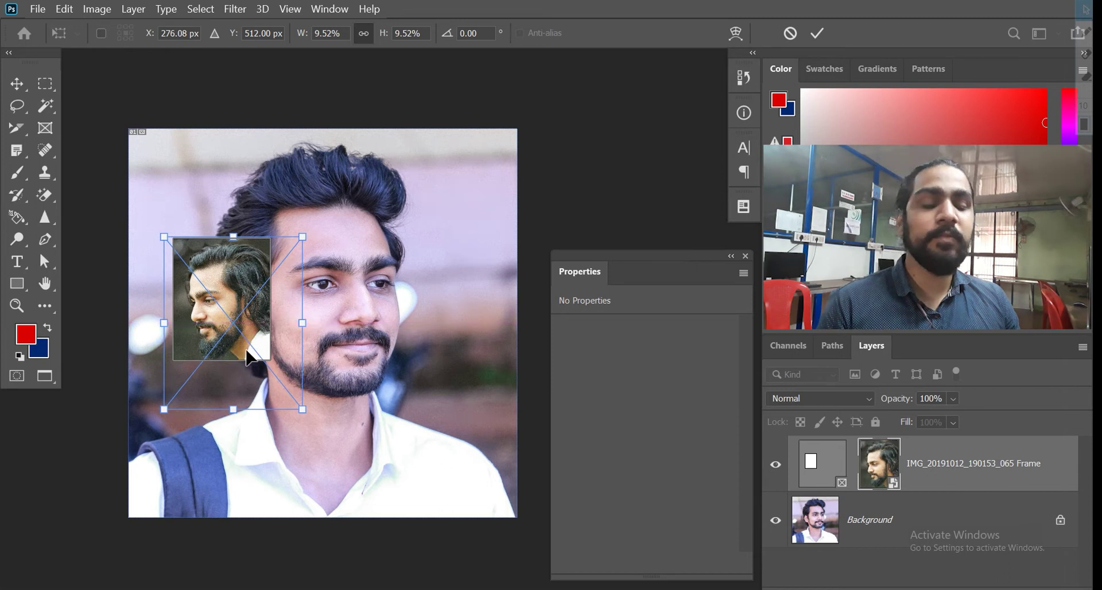
key("Return")
- Remove the small frame and the scaled image it contains, leaving only the background portrait
left_click(229, 337)
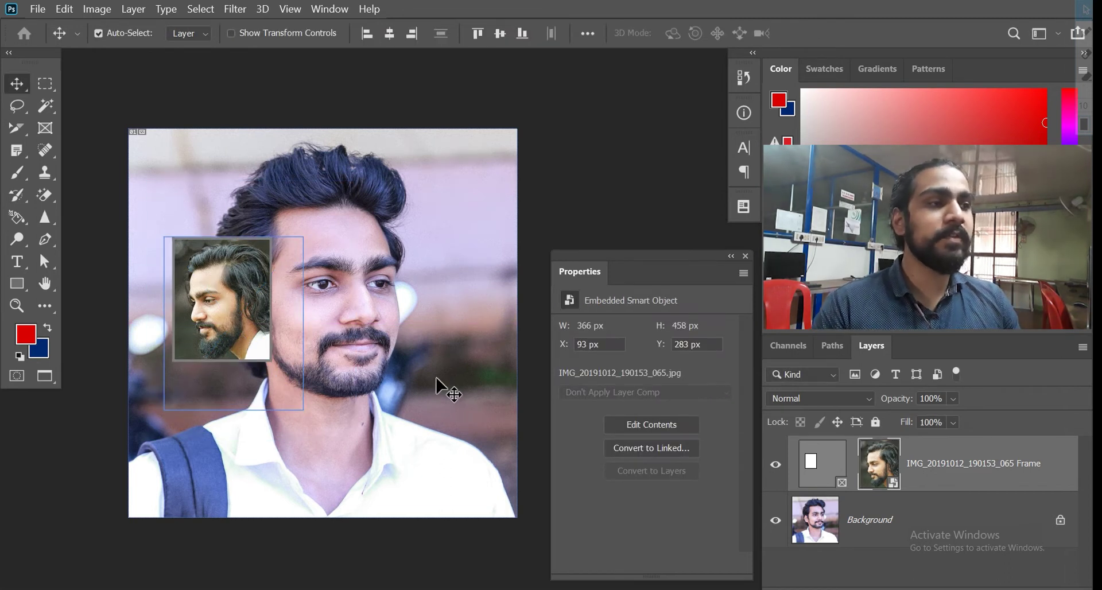
left_click(447, 390)
left_click(235, 345)
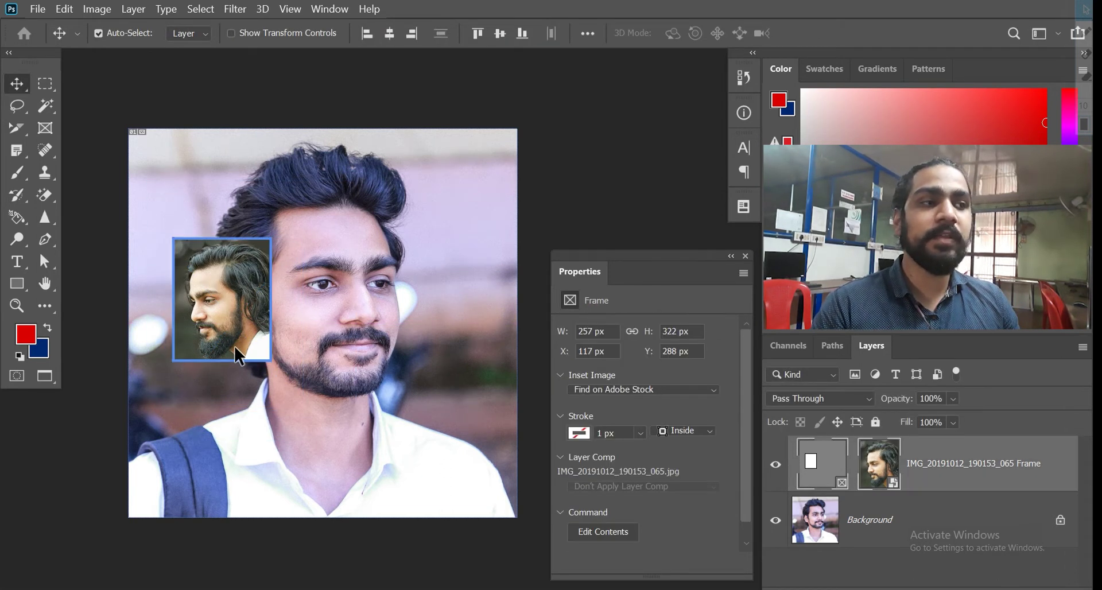
key("Delete")
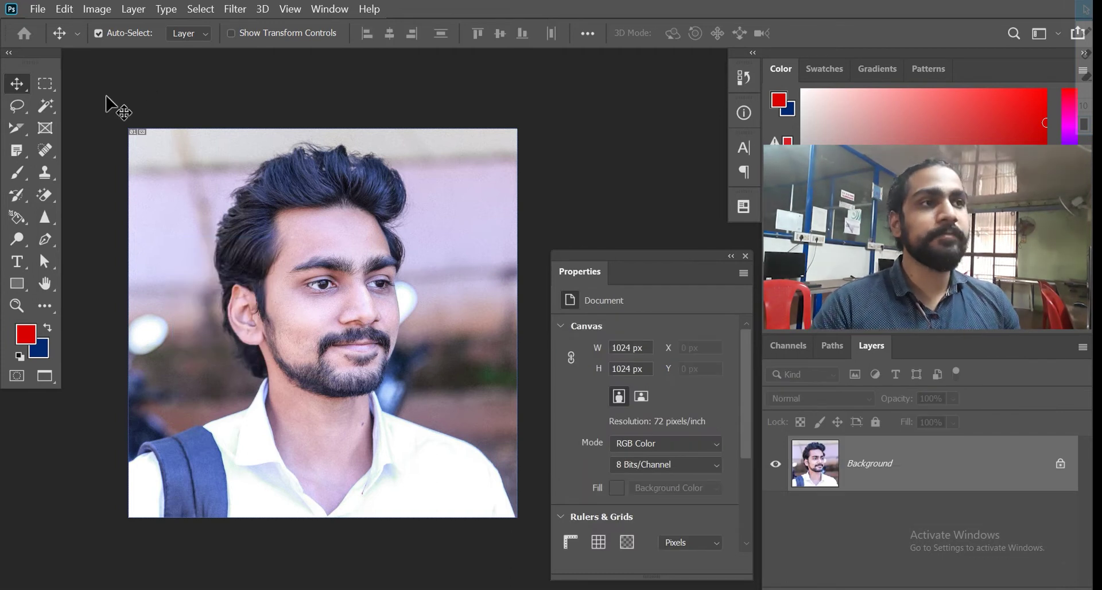
- Switch to the Eyedropper tool for sampling colors from the portrait
left_click_drag(20, 147, 59, 148)
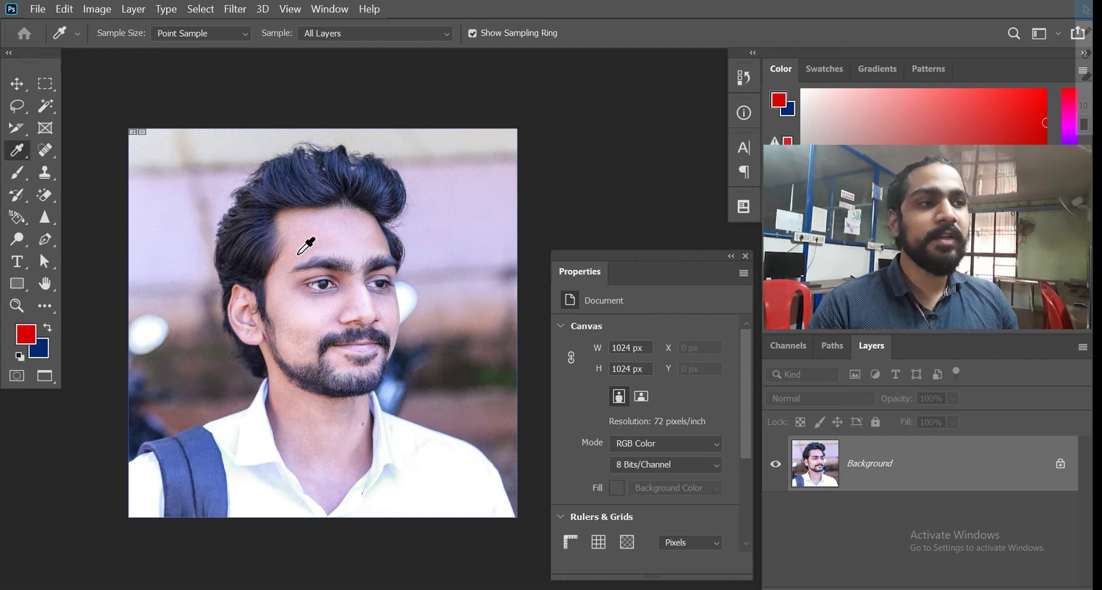
- Try an orange foreground color, d97b00, in the Color Picker and dismiss it without applying
left_click(26, 333)
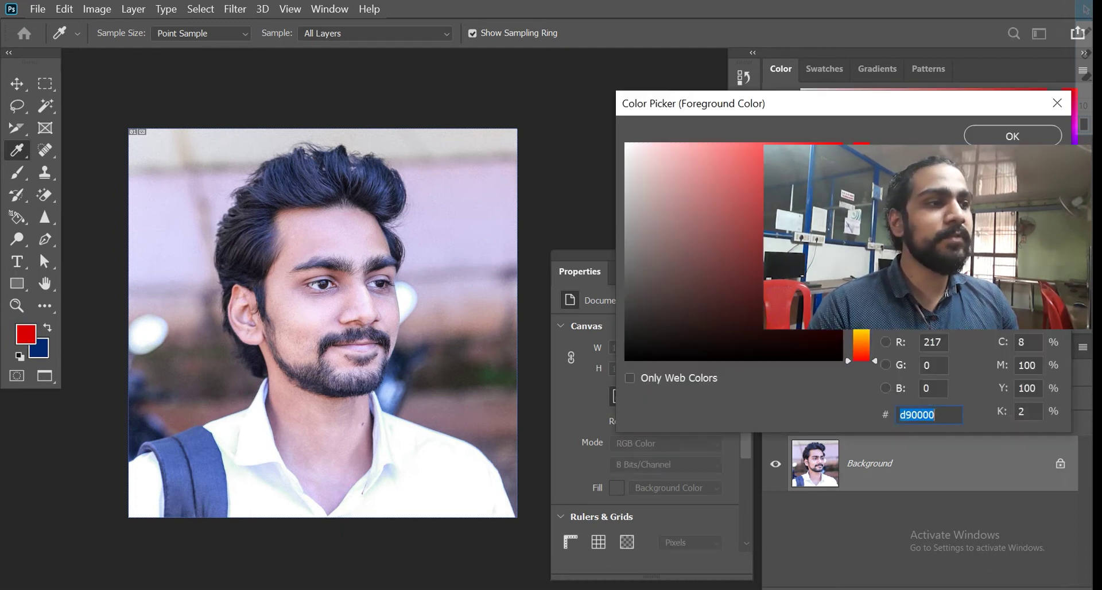
left_click(865, 338)
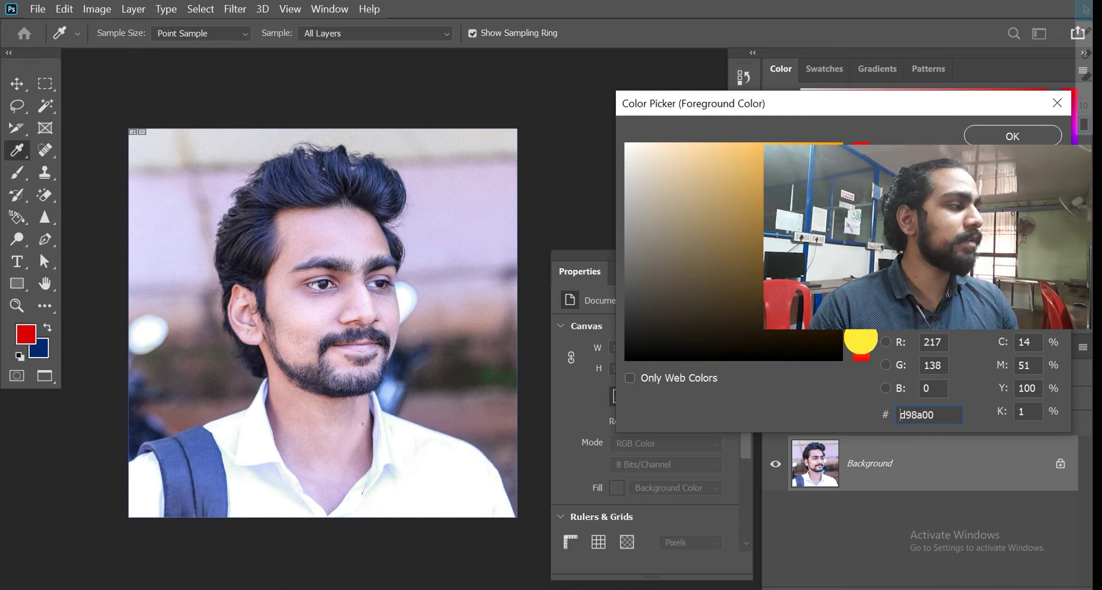
left_click_drag(861, 341, 875, 340)
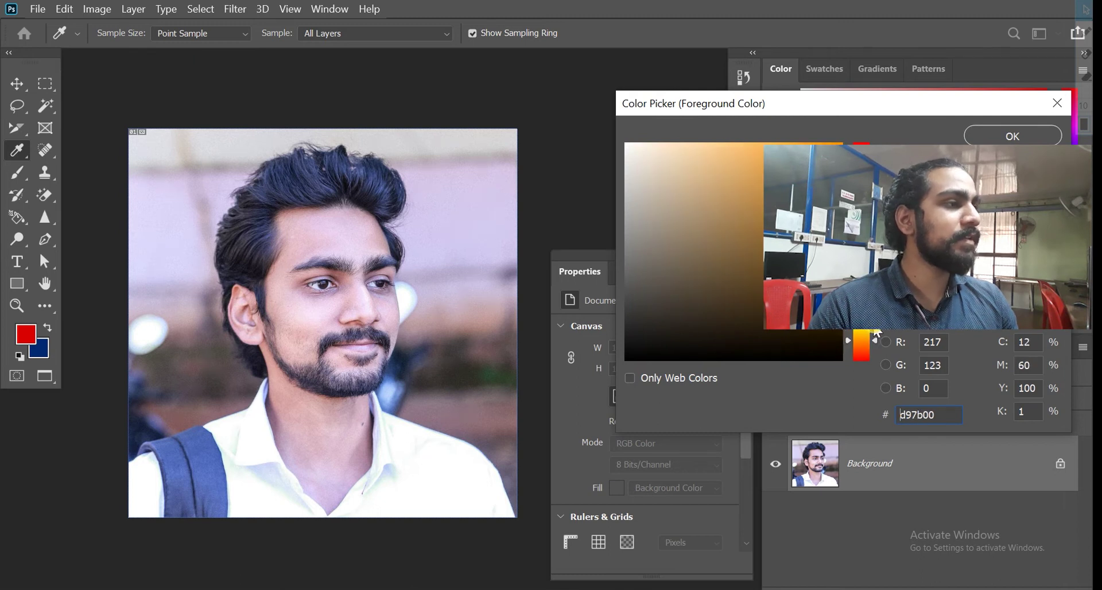
key("Escape")
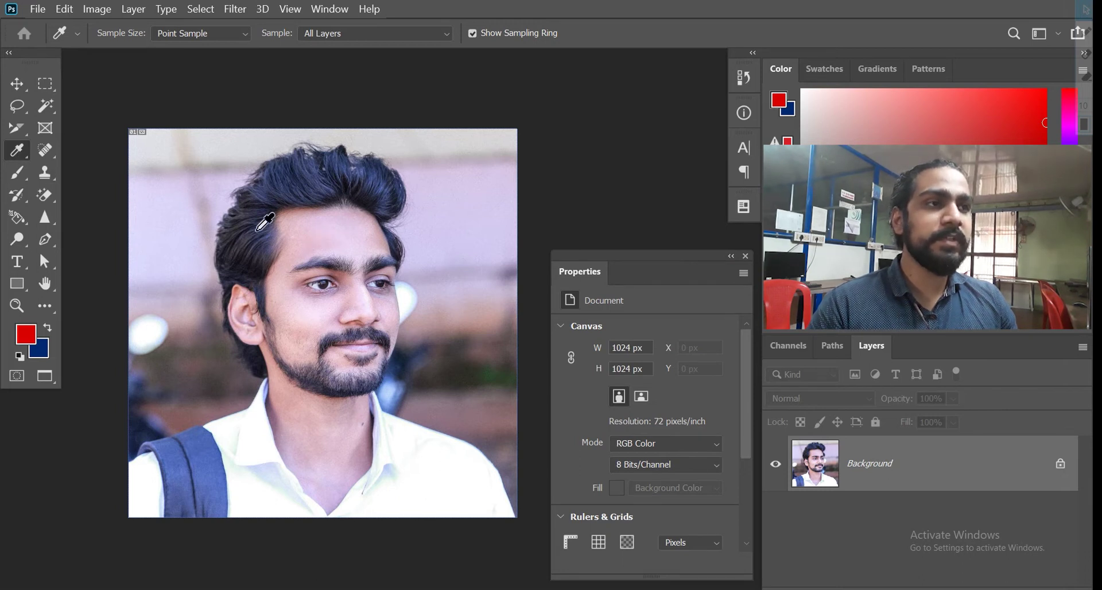
- Sample a skin tone from the portrait's forehead as the foreground color with the Eyedropper
left_click(308, 254)
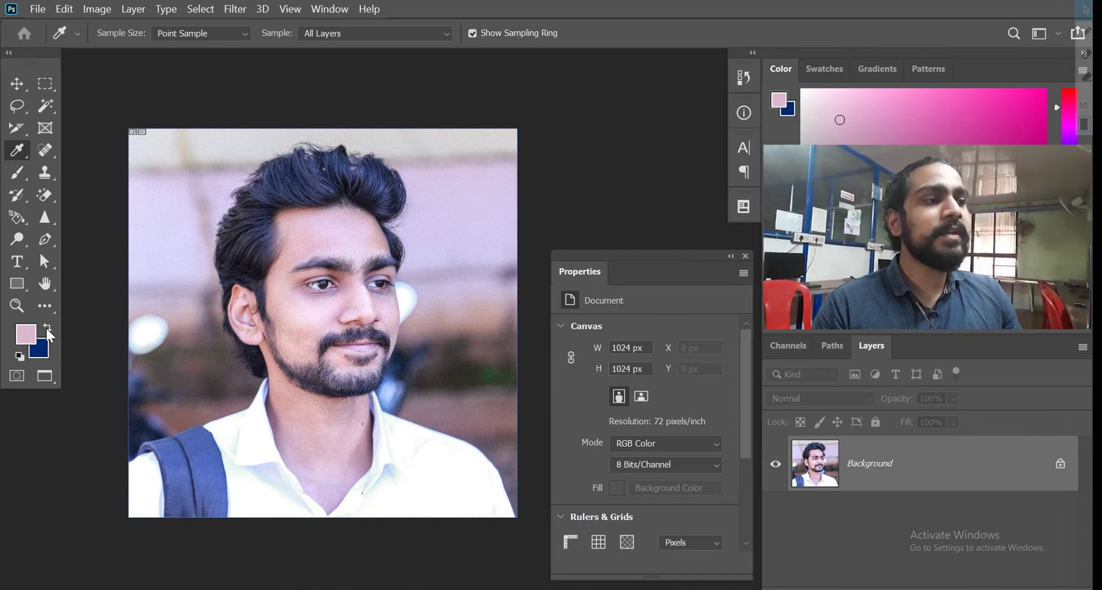
- Fill a rectangular marquee selection over the face with the sampled foreground color and deselect it
left_click(46, 84)
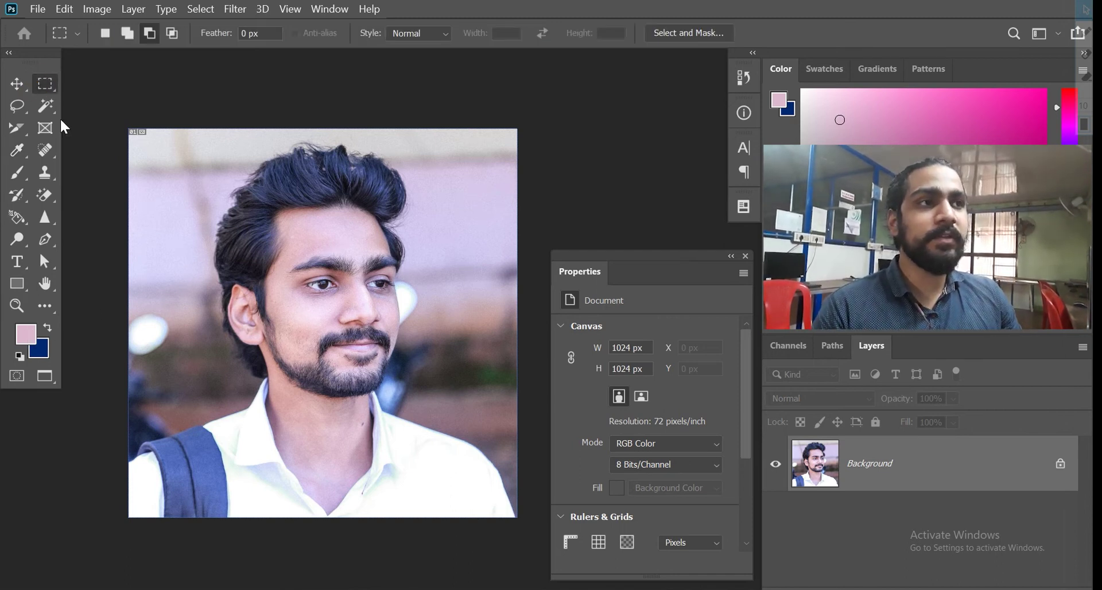
left_click_drag(266, 242, 408, 359)
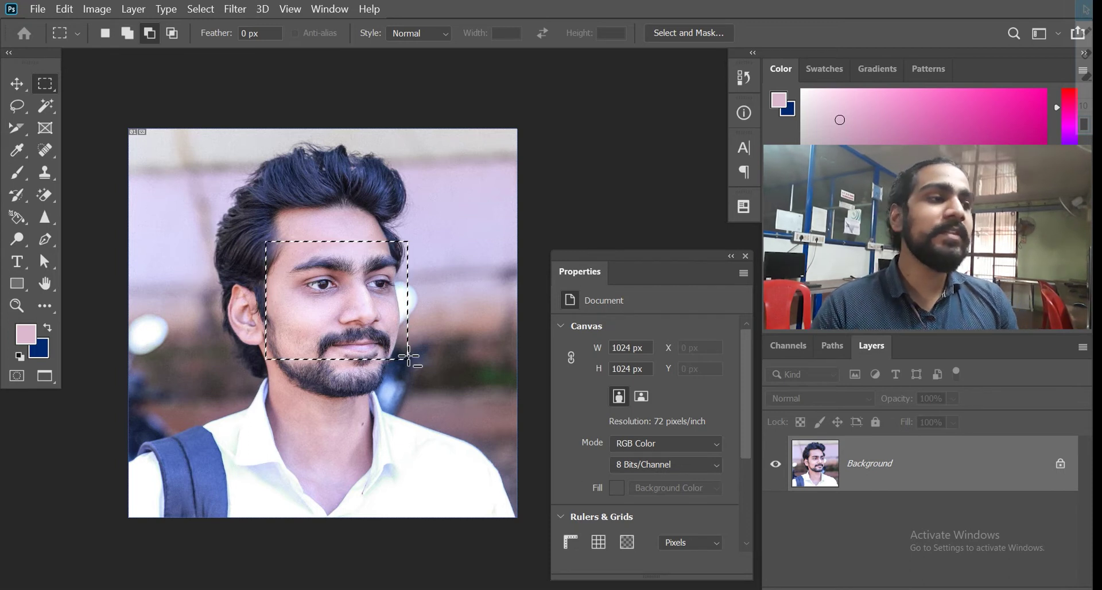
key("alt+BackSpace")
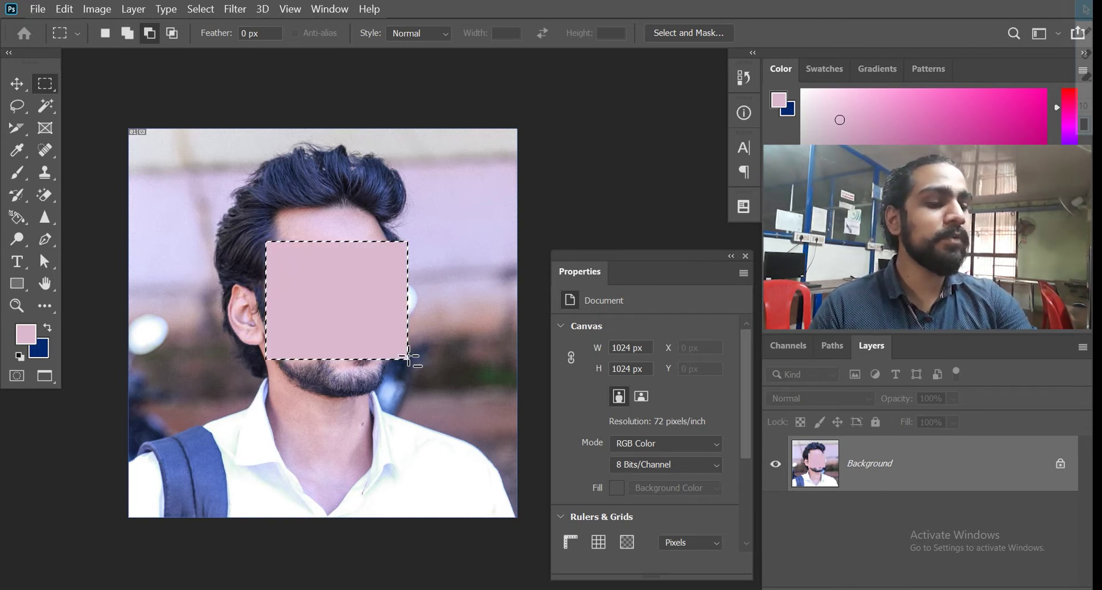
key("ctrl+d")
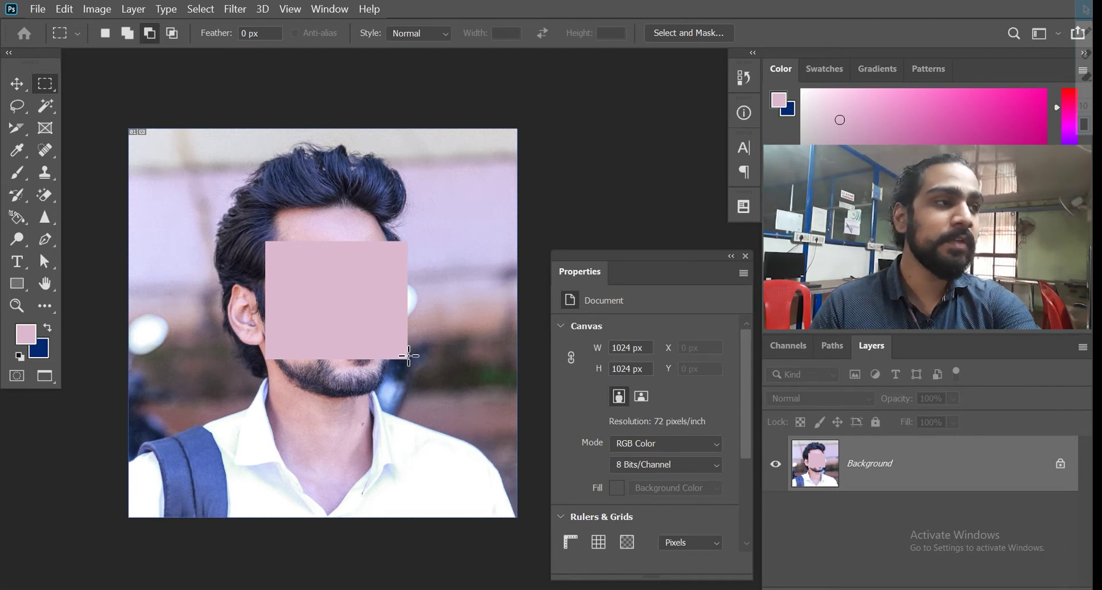
- Undo the color fill over the face and clear the rectangular selection
key("alt+BackSpace")
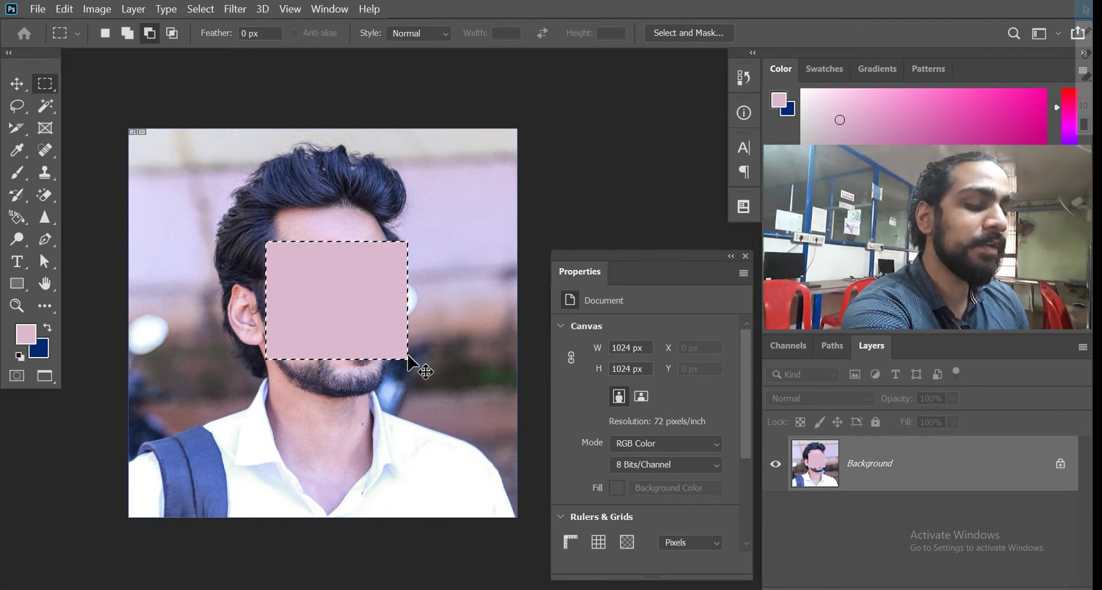
key("ctrl+z")
key("ctrl+d")
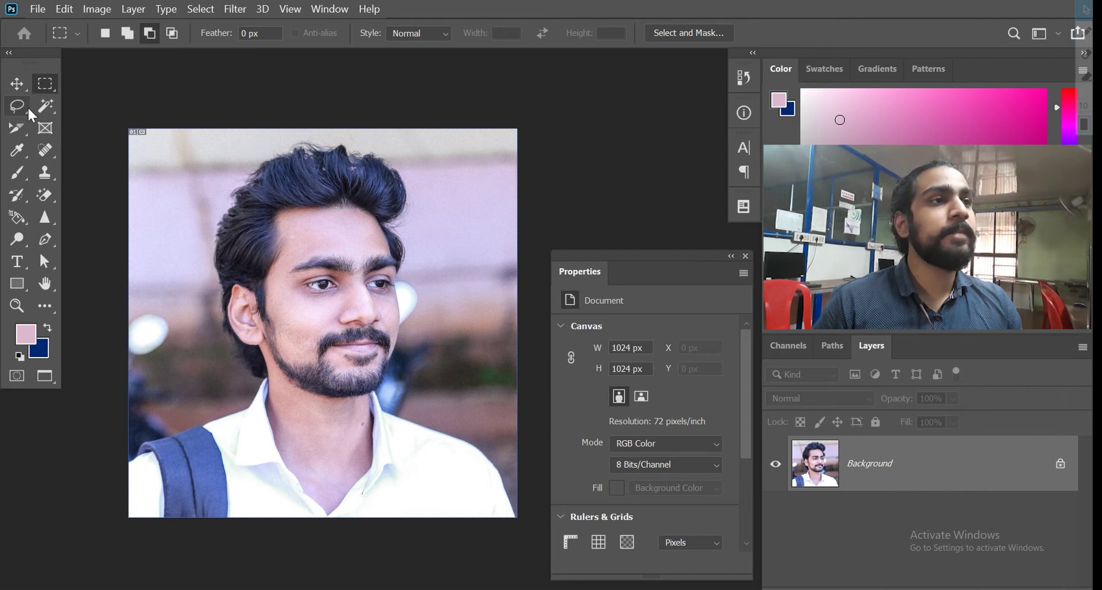
- Switch from the marquee selection tool to the Color Sampler tool
left_click(22, 128)
left_click(14, 149)
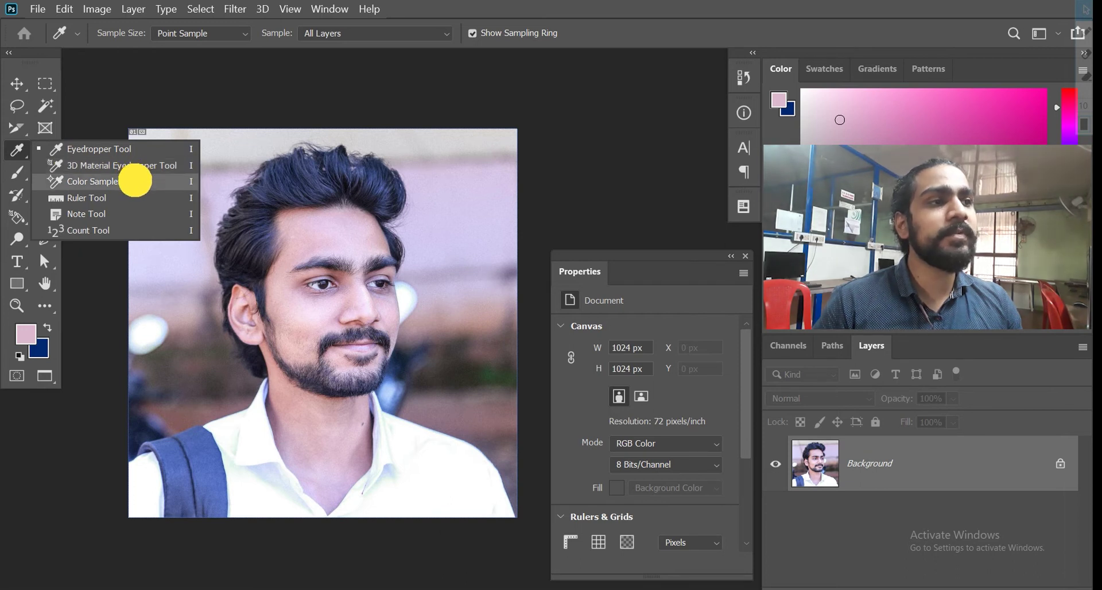
left_click(136, 181)
left_click(263, 9)
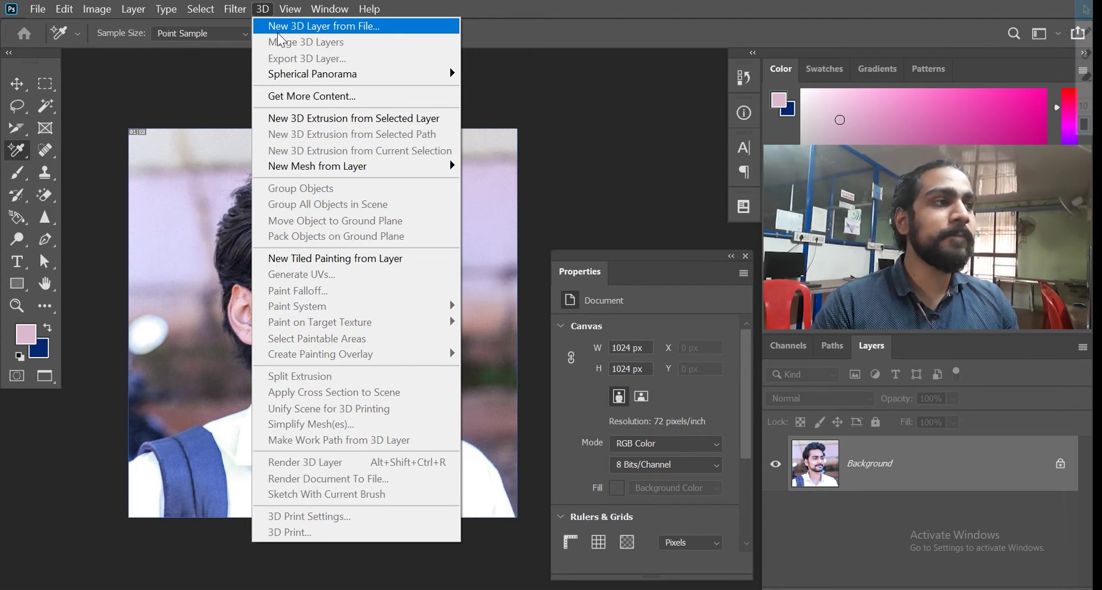
left_click(20, 148)
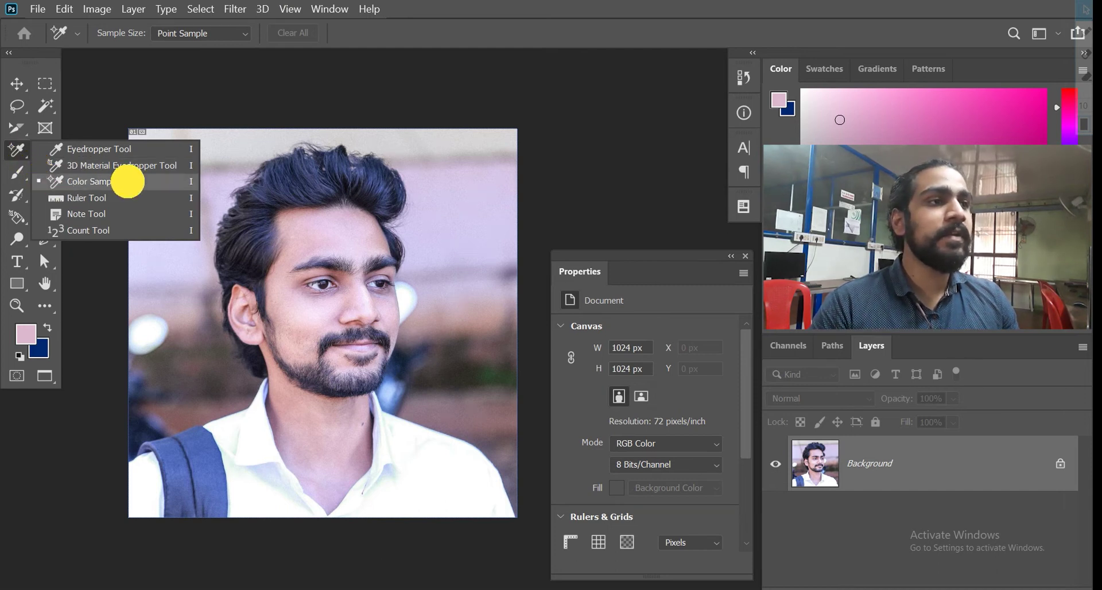
left_click(103, 178)
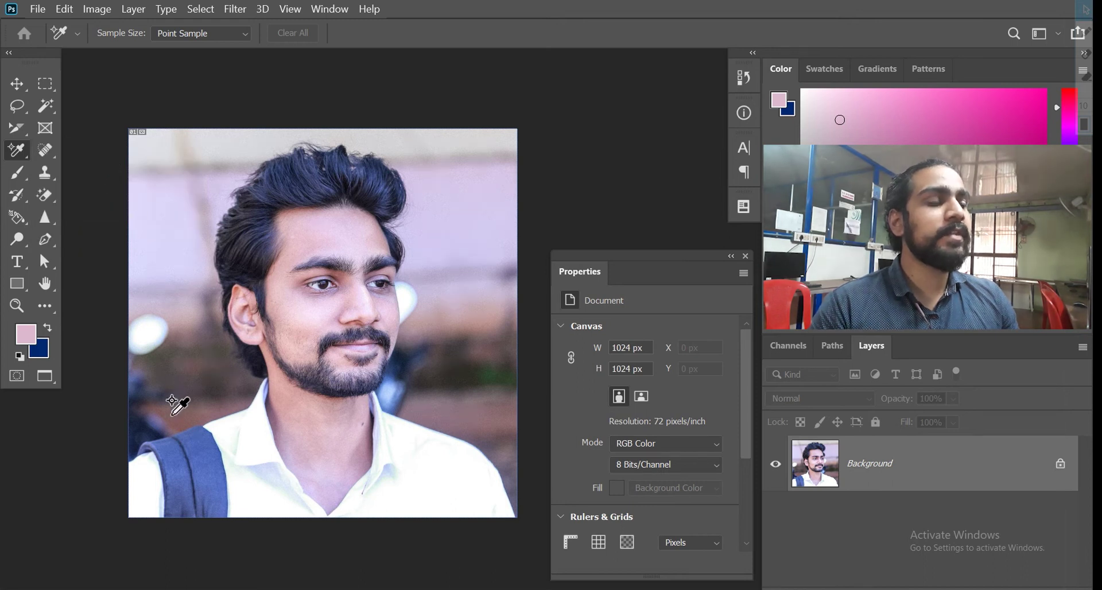
- Place four color samplers on the face: one above each eyebrow, one on the lower cheek and one beside the mouth
left_click(294, 257)
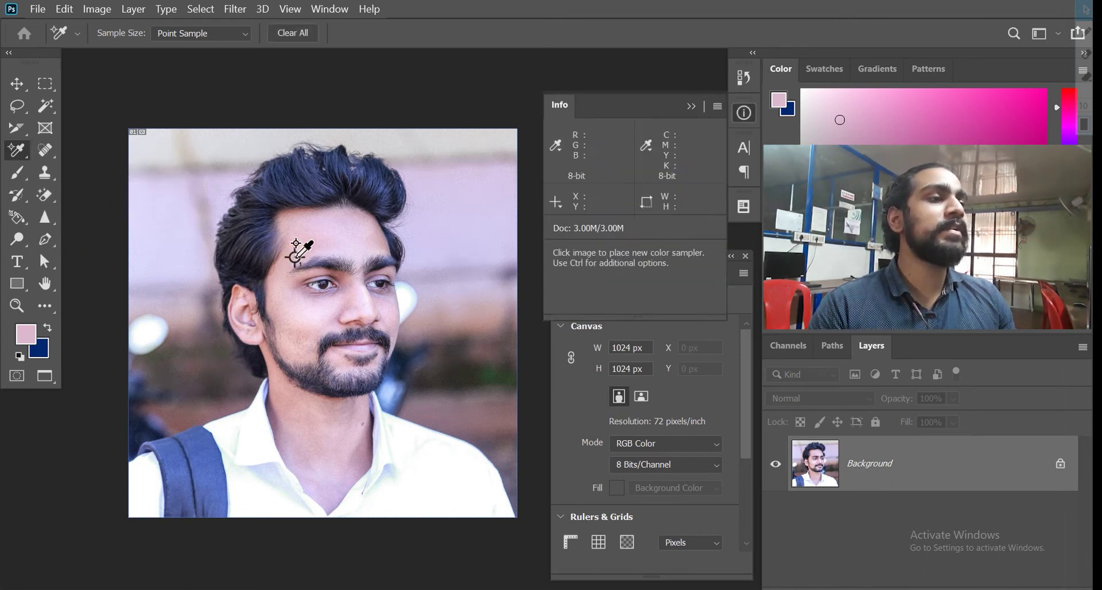
left_click(304, 359)
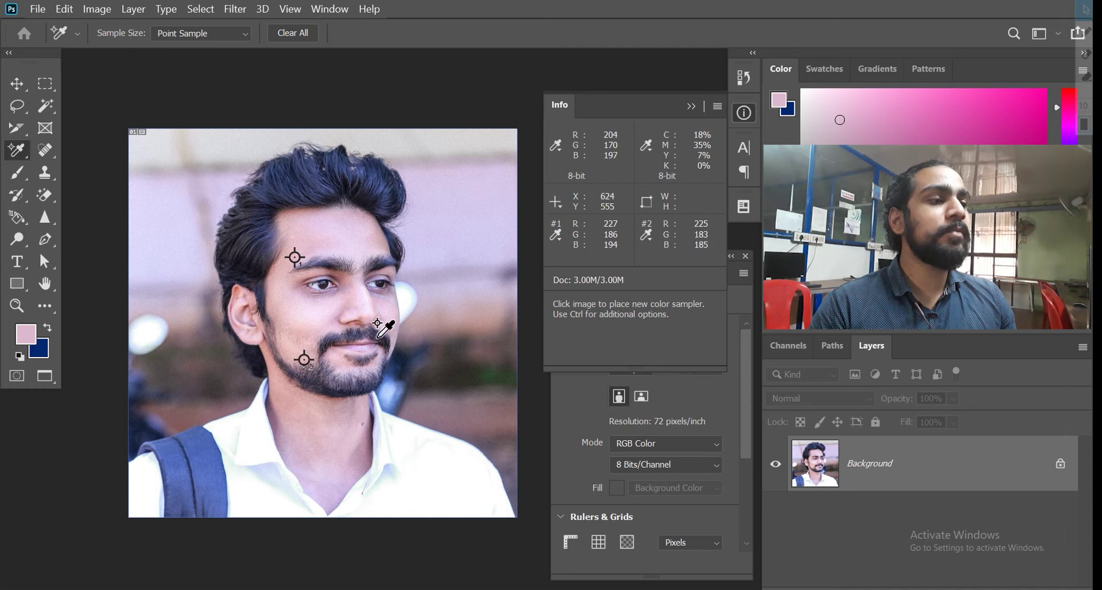
left_click(389, 331)
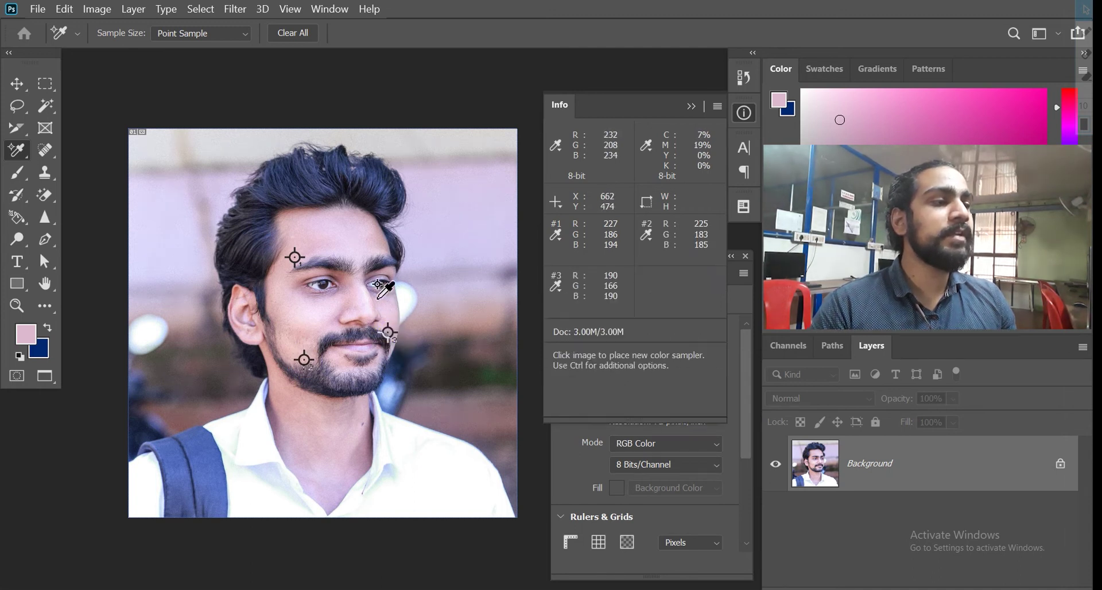
left_click(369, 250)
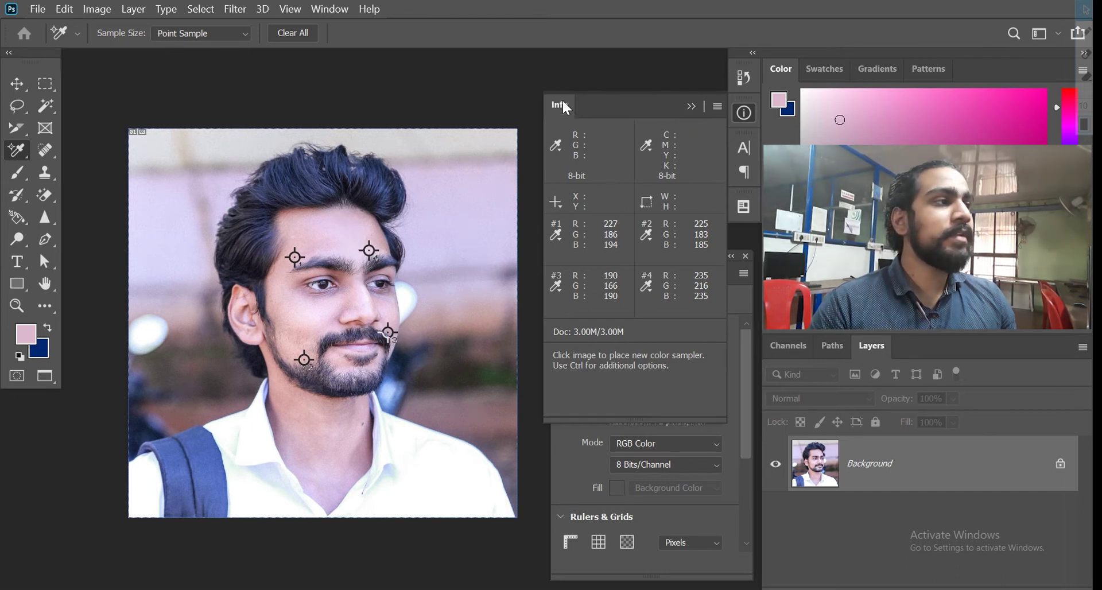
- Undock the Info panel and add a Hue/Saturation adjustment layer above the portrait
left_click_drag(562, 100, 546, 81)
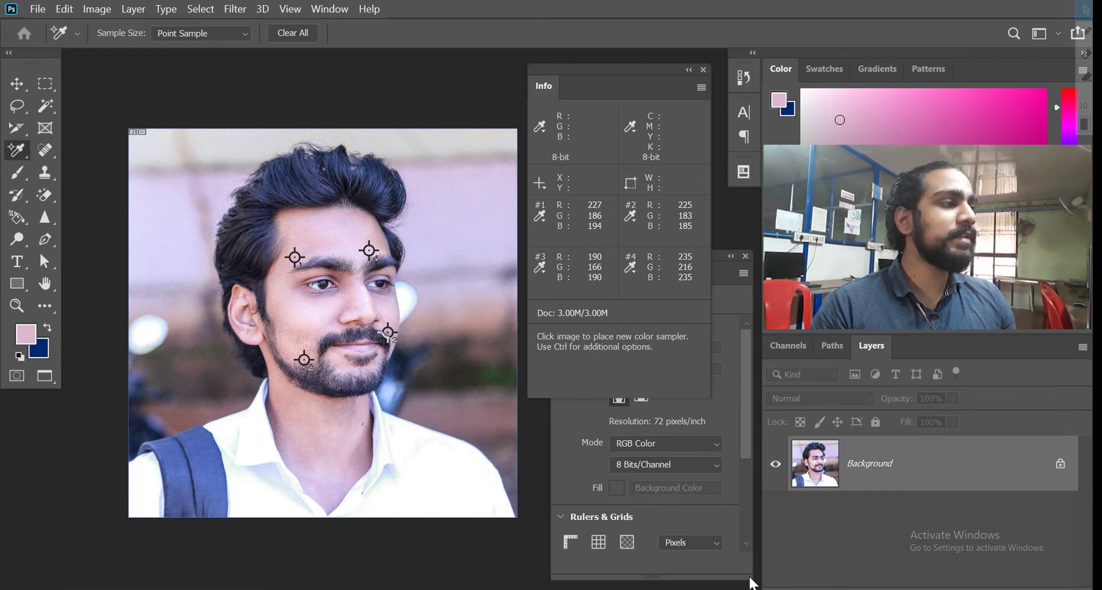
left_click(998, 585)
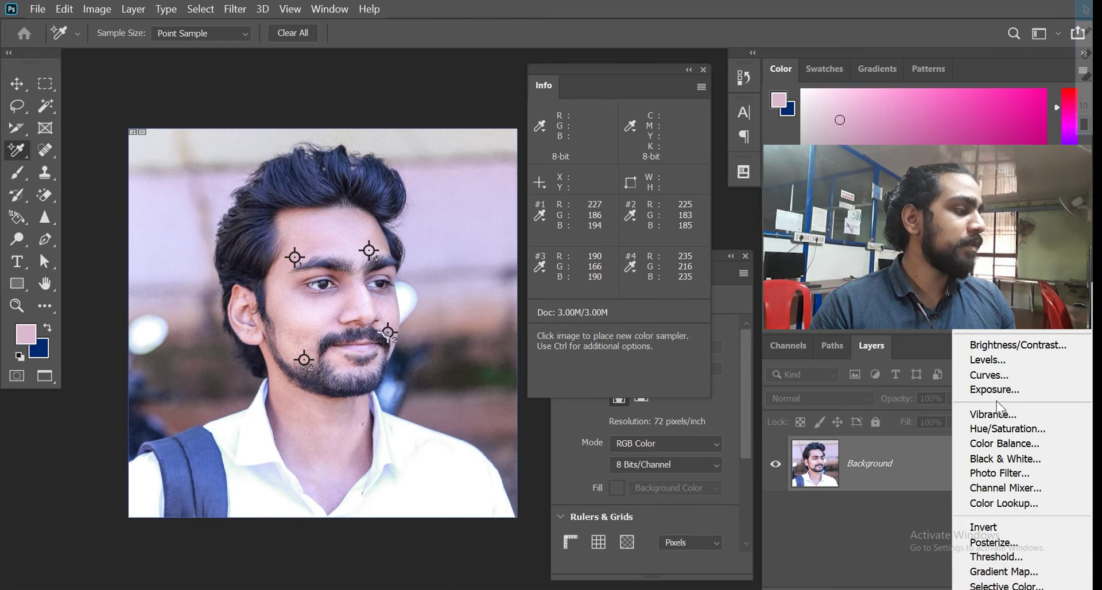
left_click(1003, 423)
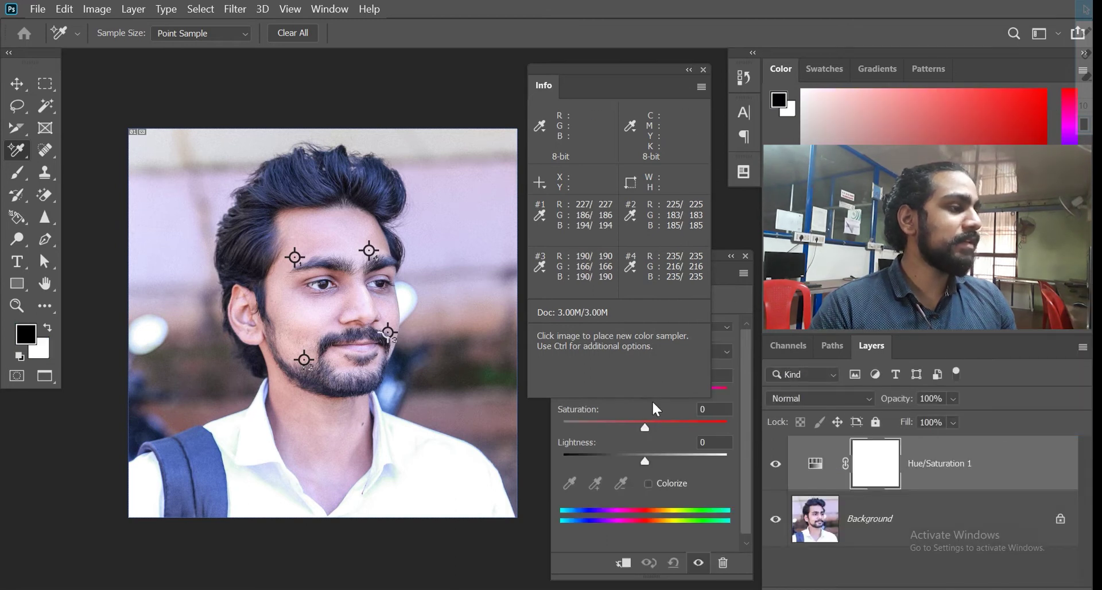
- Set the adjustment layer's hue to +43 and arrange the Info and Properties panels to compare the sampler readings
left_click_drag(599, 69, 534, 76)
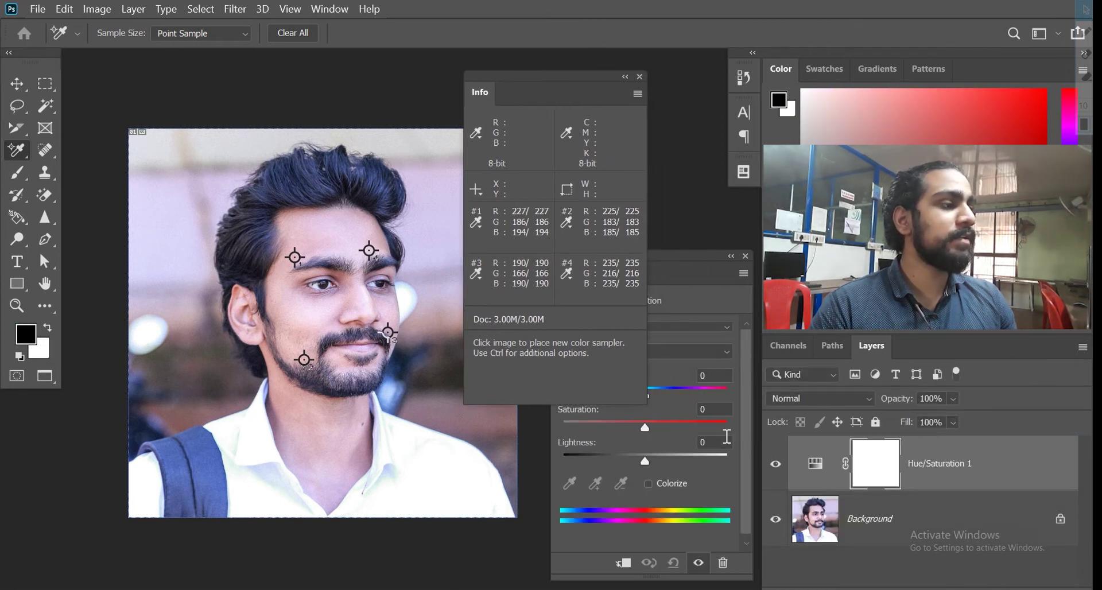
left_click(674, 272)
left_click_drag(646, 394, 675, 395)
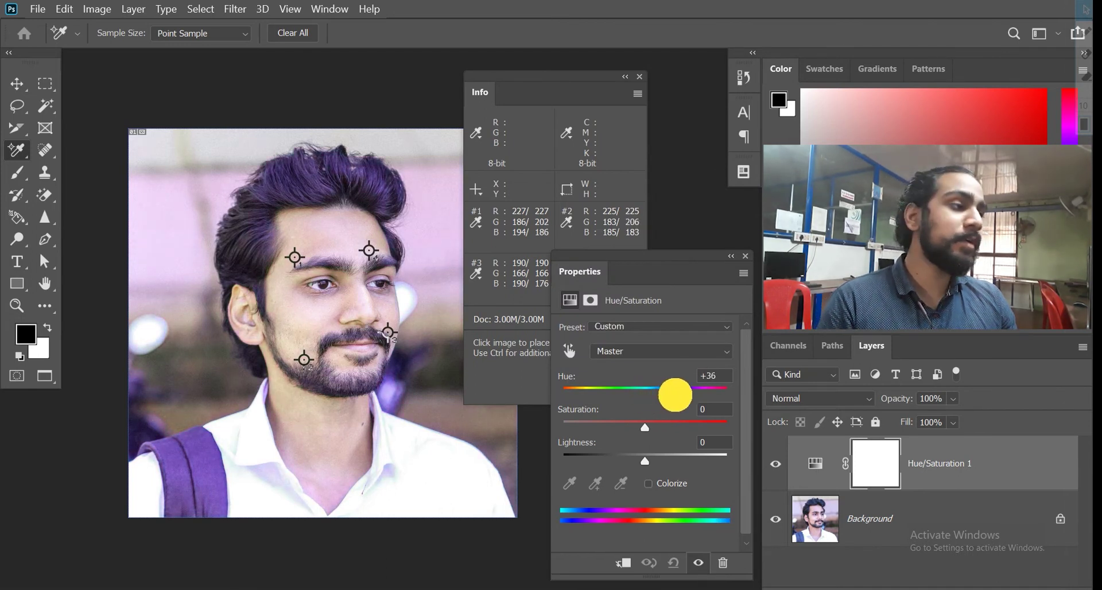
mouse_move(674, 395)
left_mouse_down()
mouse_move(582, 392)
mouse_move(679, 395)
left_mouse_up()
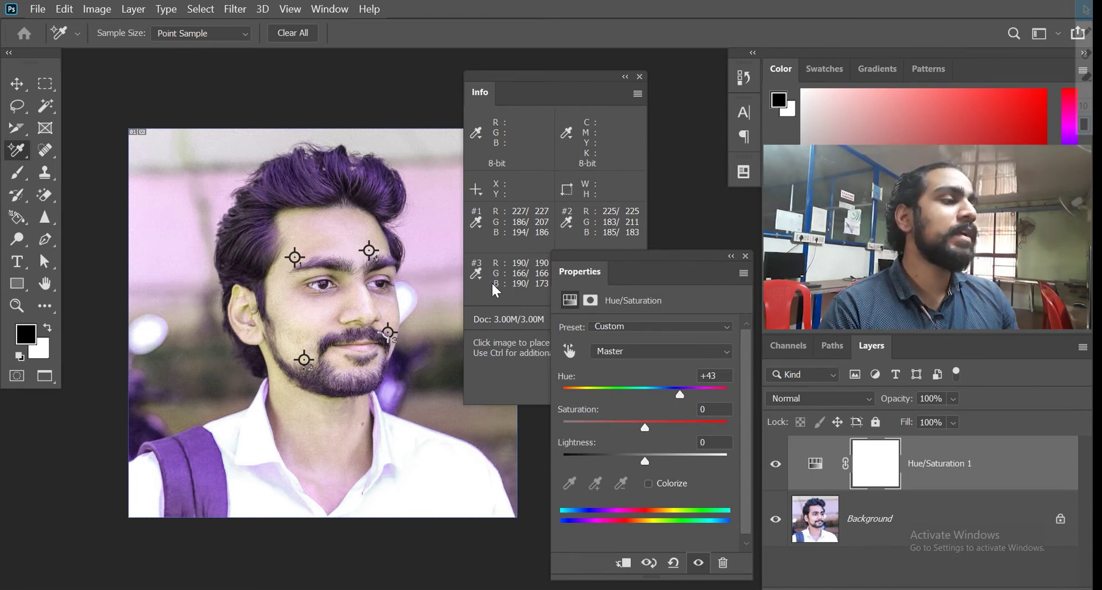
left_click_drag(607, 260, 717, 257)
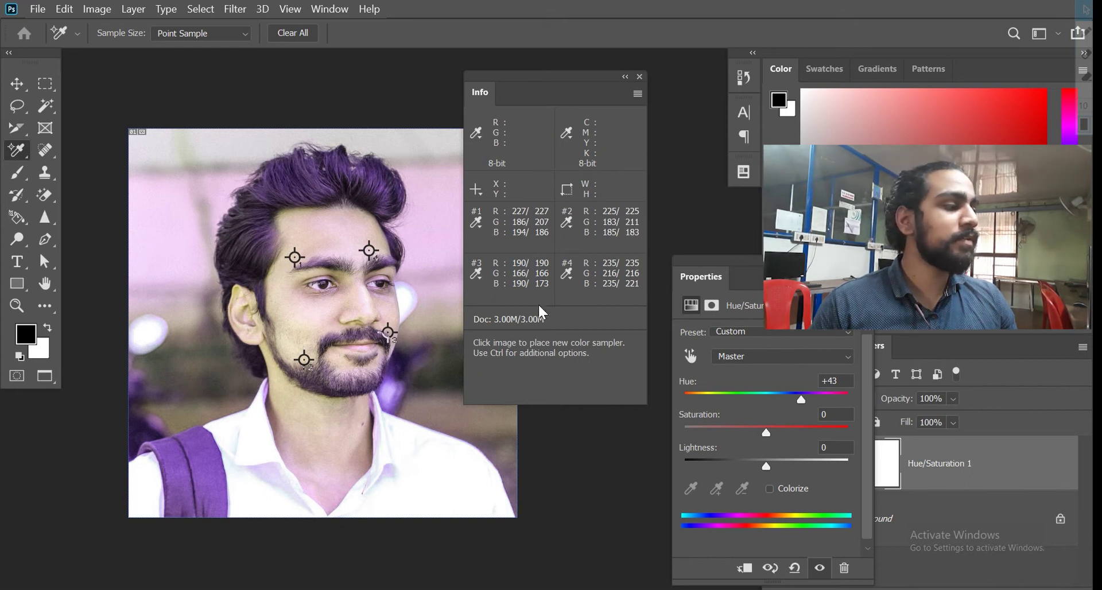
left_click_drag(738, 263, 595, 343)
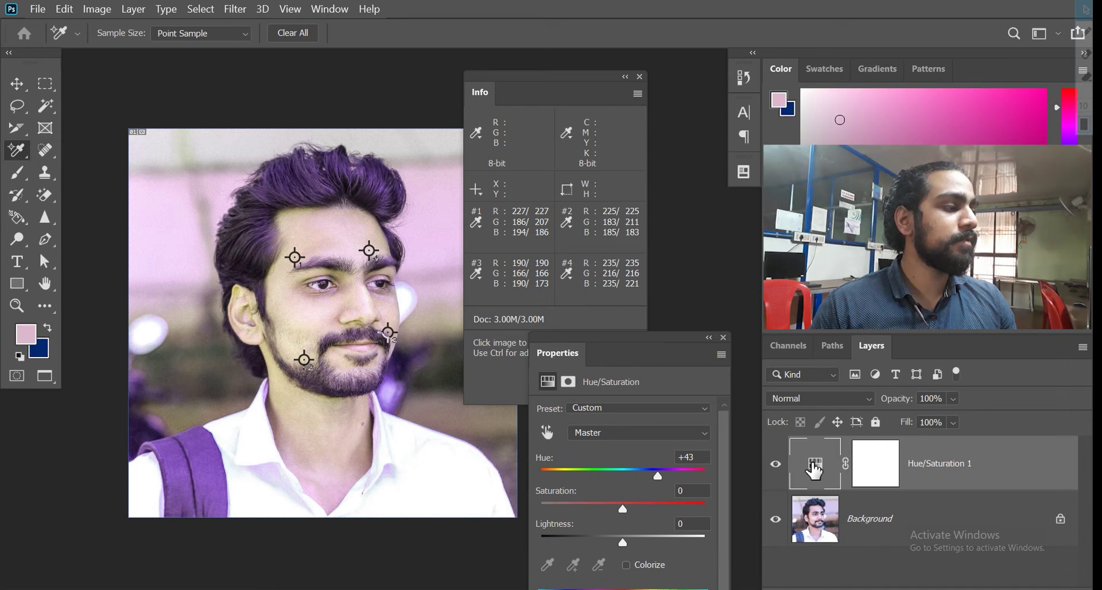
- Delete the Hue/Saturation adjustment layer and clear all color samplers from the portrait
key("Delete")
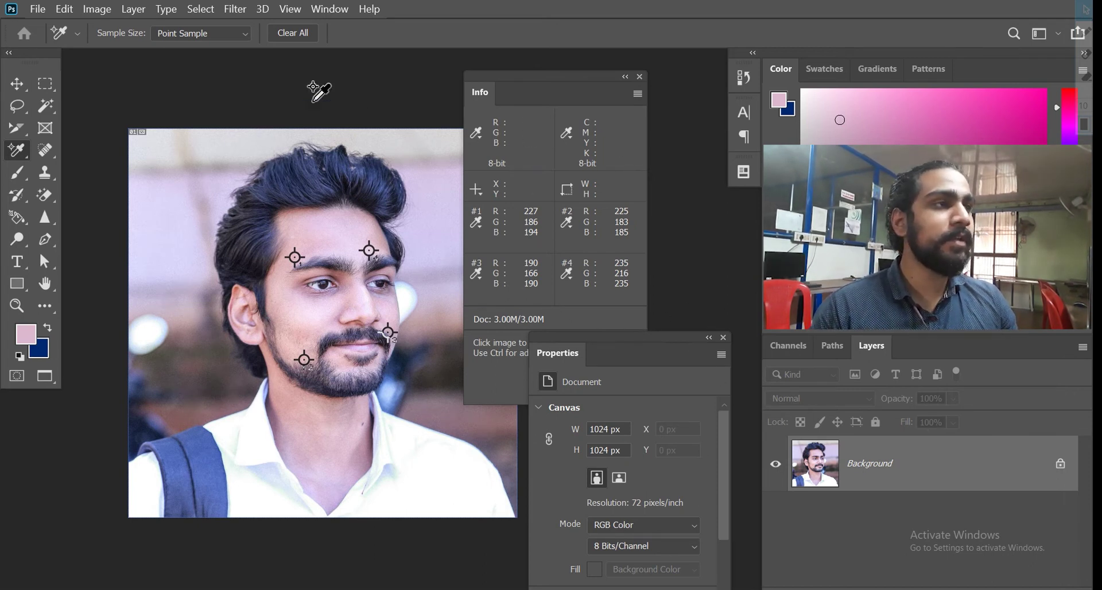
left_click(292, 32)
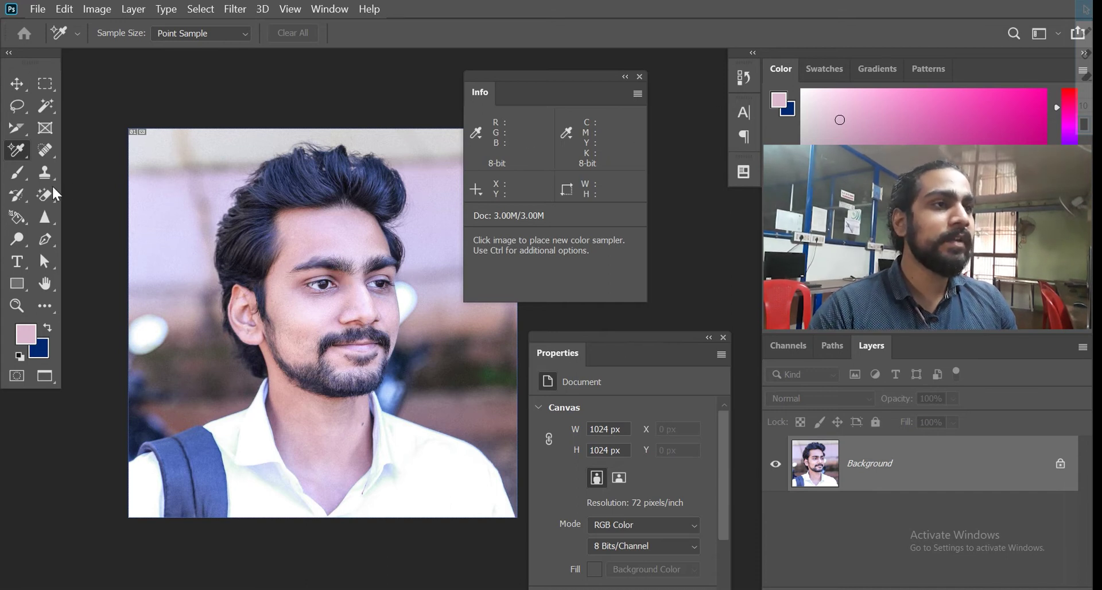
- Switch from the Color Sampler tool to the Ruler tool
left_click(24, 150)
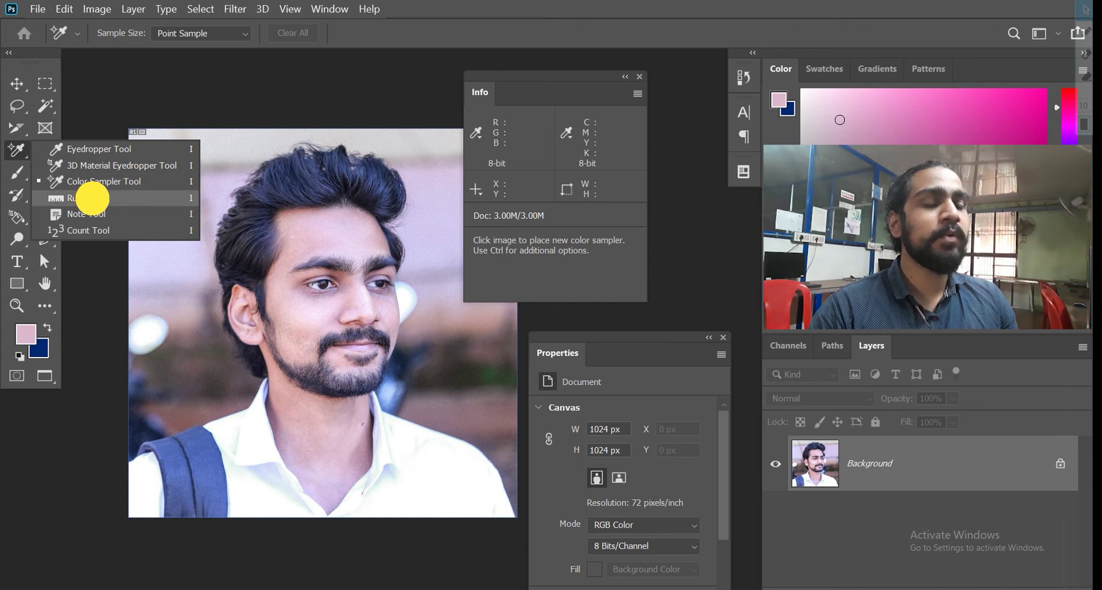
left_click(91, 198)
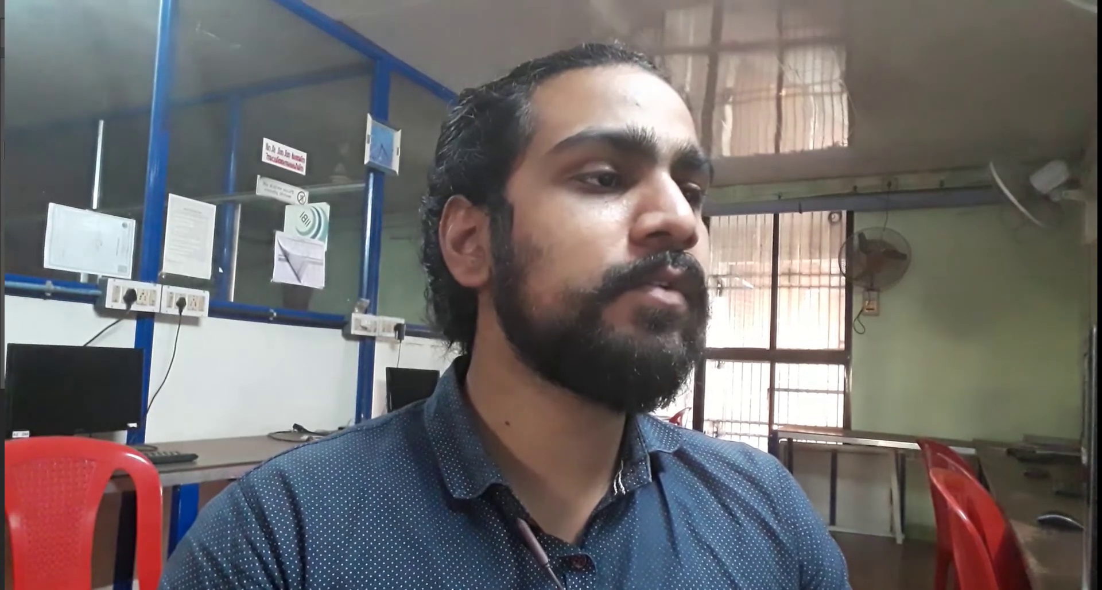